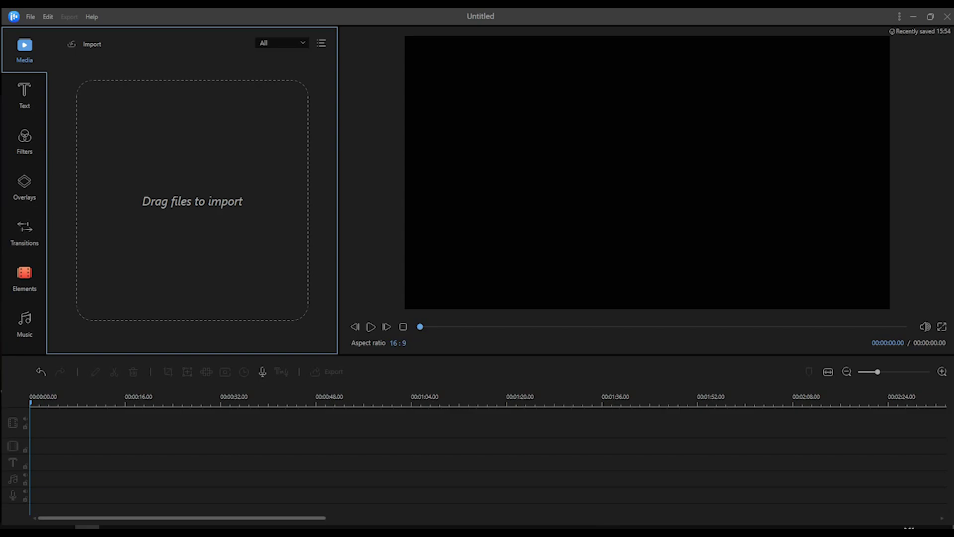
- Switch to File Explorer and browse to the Huawei Matepad Pro folder on the Samsung SSD (F:) drive
drag(2, 208, 505, 153)
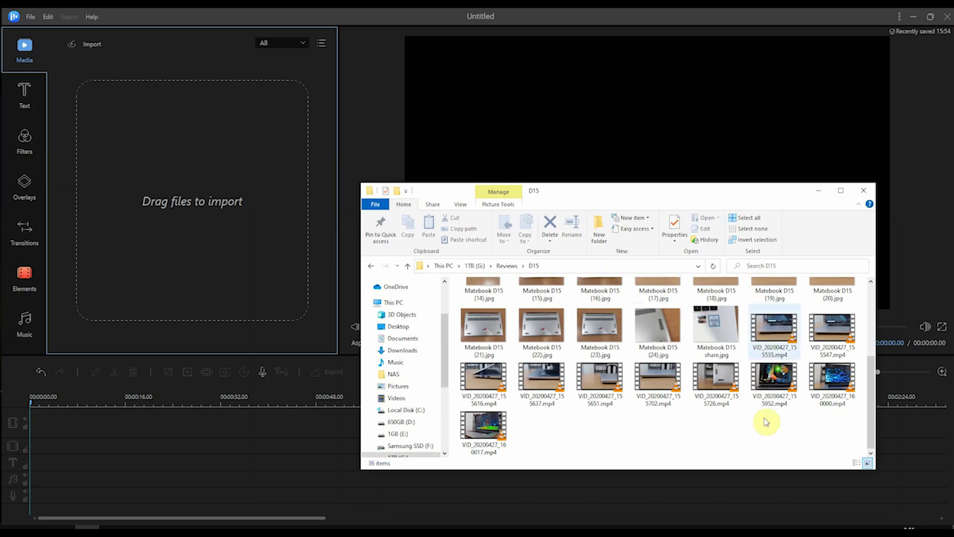
scroll(704, 442, up, 5)
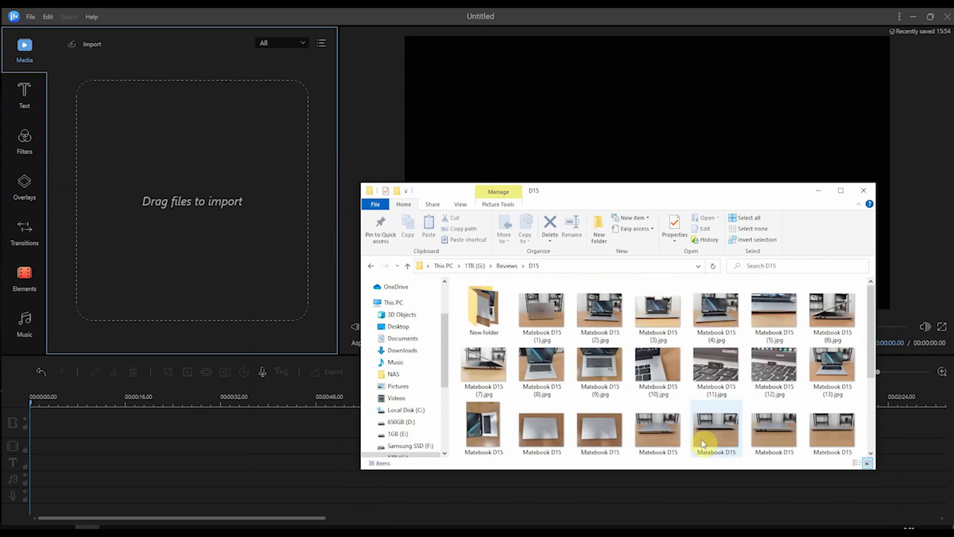
scroll(665, 423, down, 3)
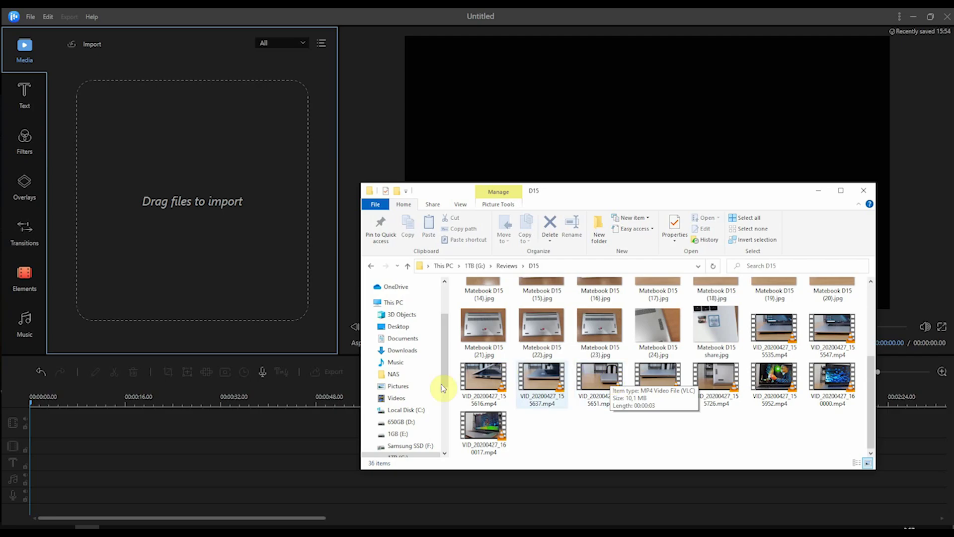
scroll(415, 402, down, 1)
click(415, 401)
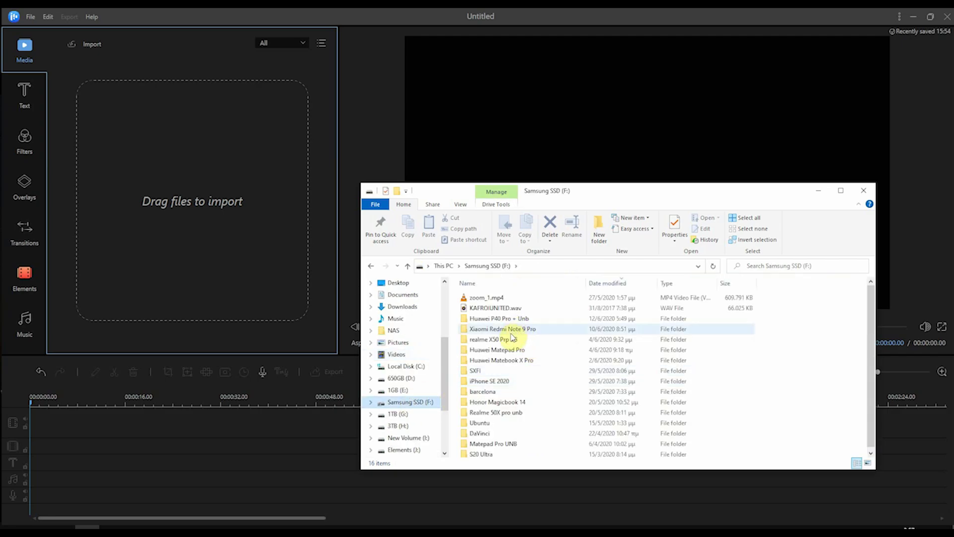
double_click(509, 350)
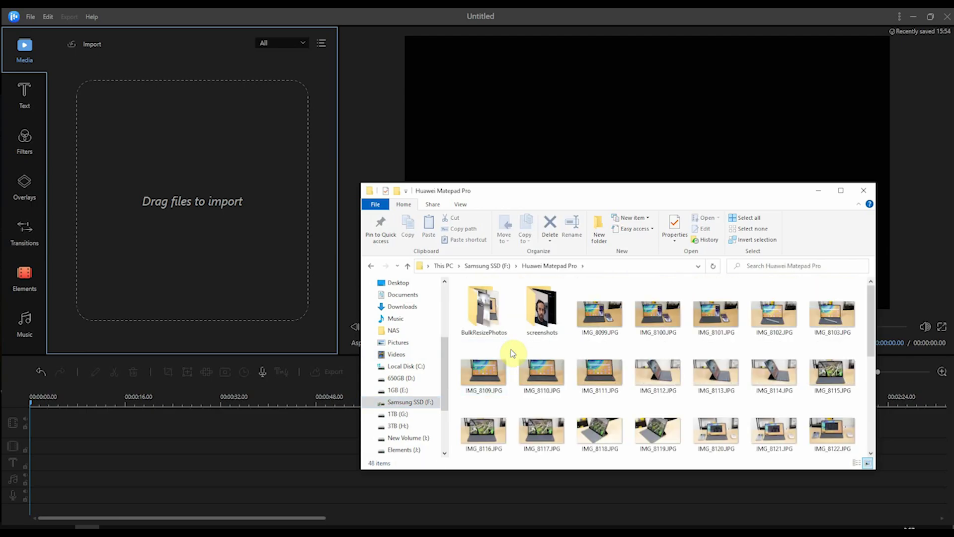
scroll(513, 353, down, 4)
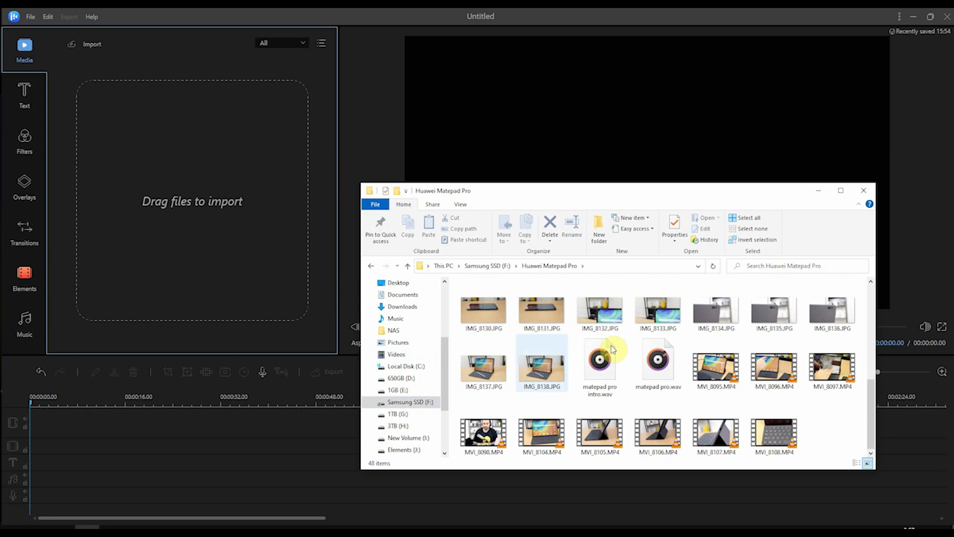
- Import MVI_8096, MVI_8098, MVI_8104, MVI_8097 and MVI_8107 into the video editor's media library and close the file window
click(719, 377)
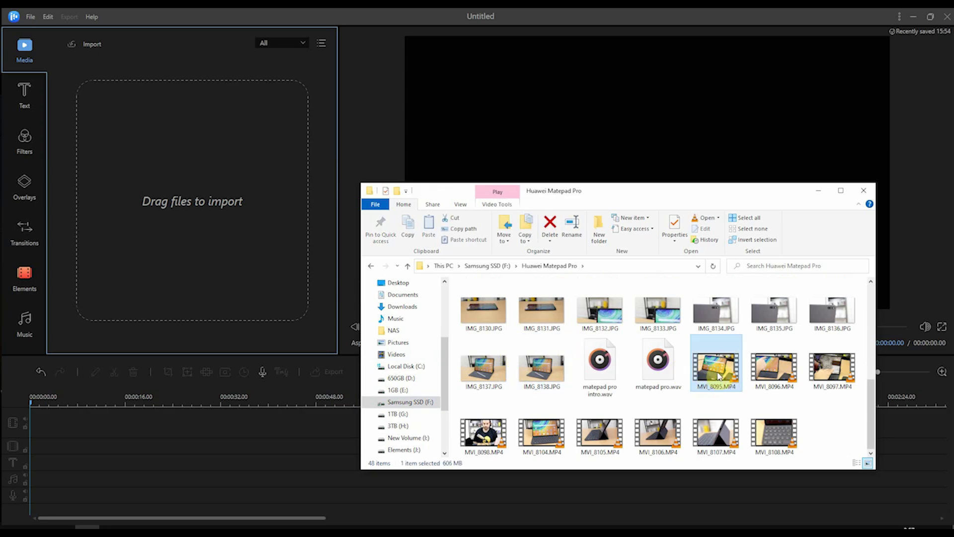
drag(763, 374, 145, 163)
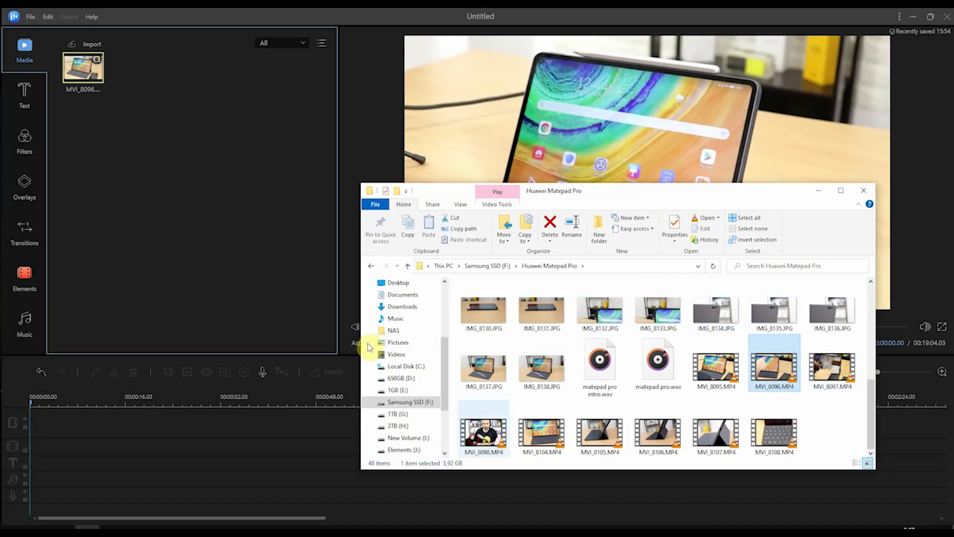
drag(128, 133, 127, 131)
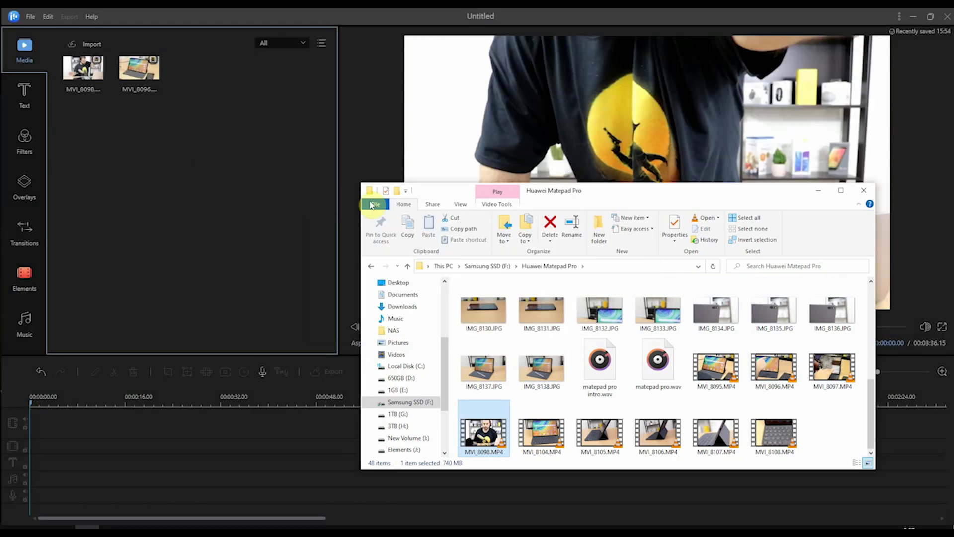
drag(537, 431, 262, 144)
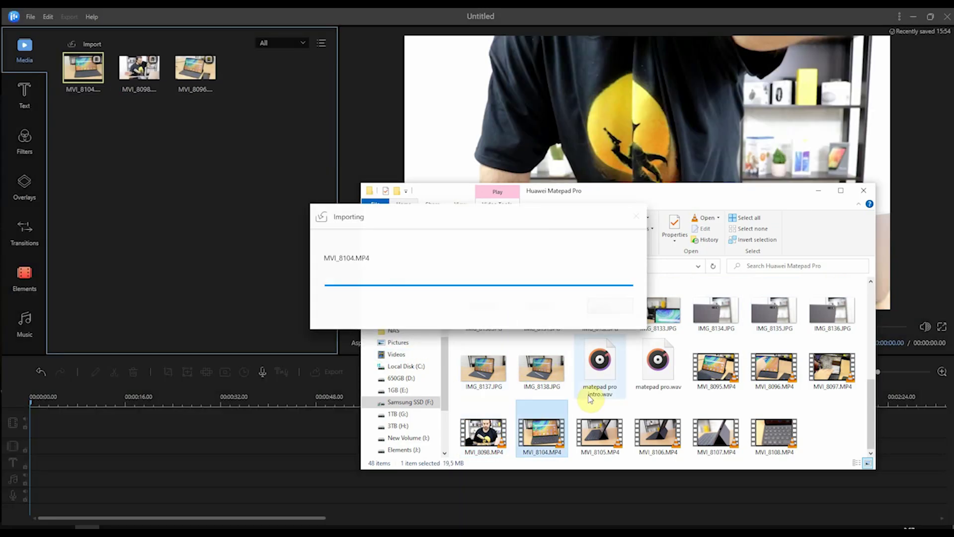
drag(785, 378, 596, 303)
drag(834, 396, 190, 273)
drag(716, 433, 193, 267)
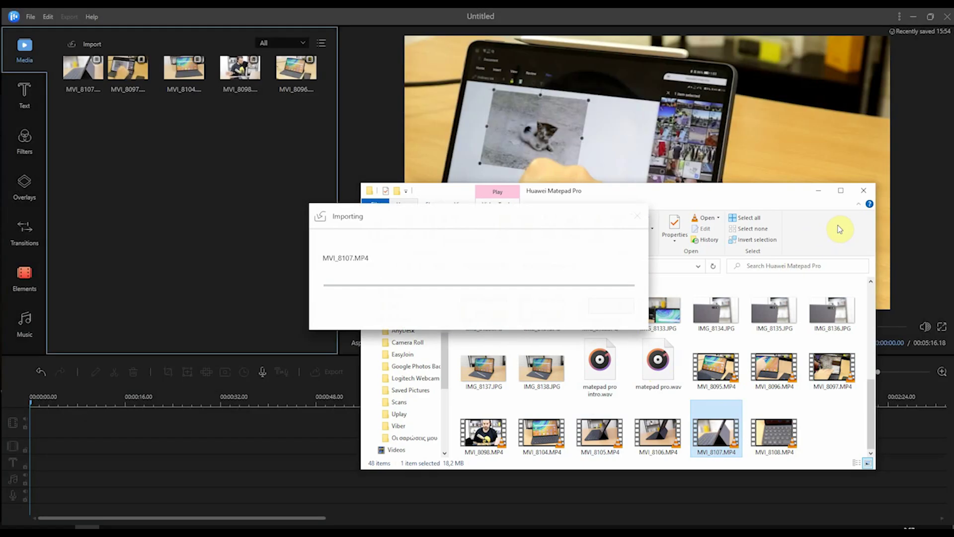
click(863, 192)
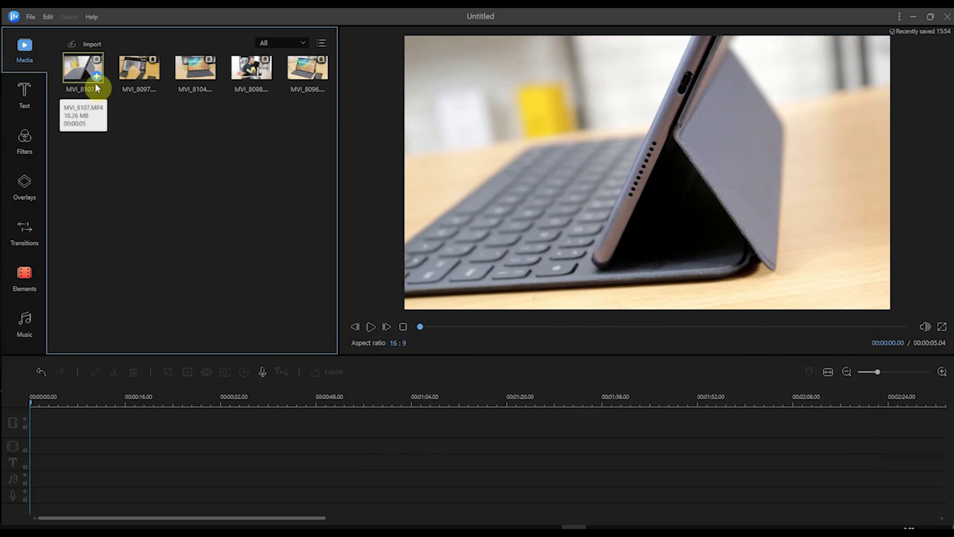
- Add the MVI_8098 clip from the media library to the start of the timeline's video track
click(83, 79)
click(133, 77)
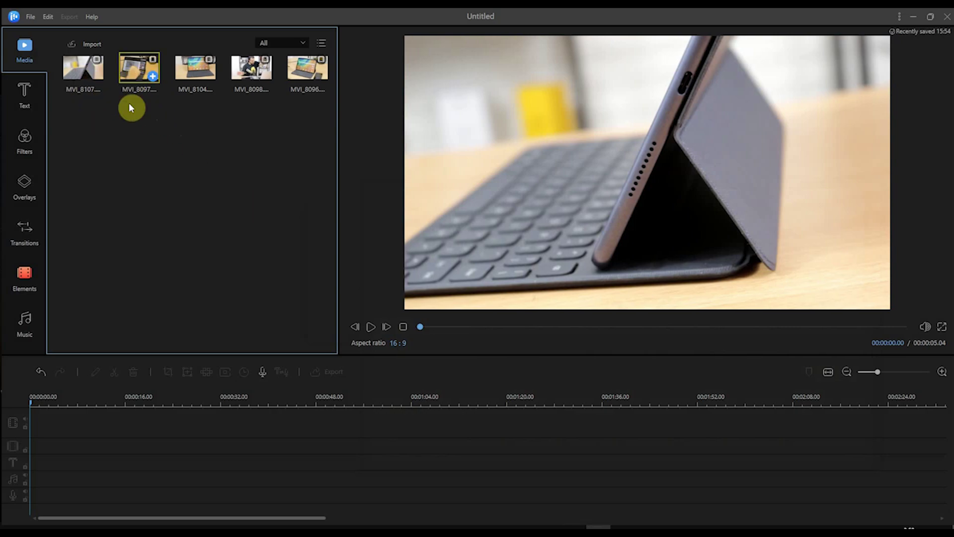
click(95, 75)
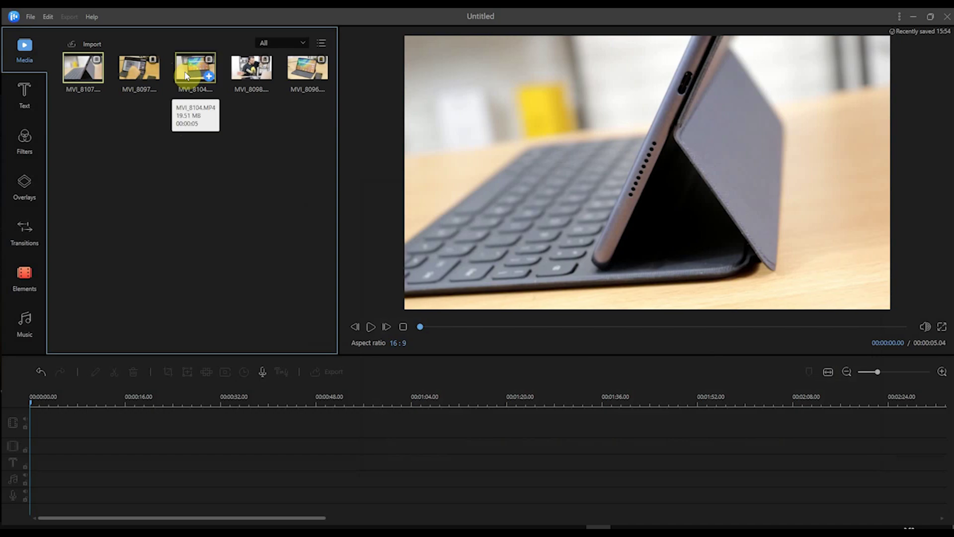
click(265, 79)
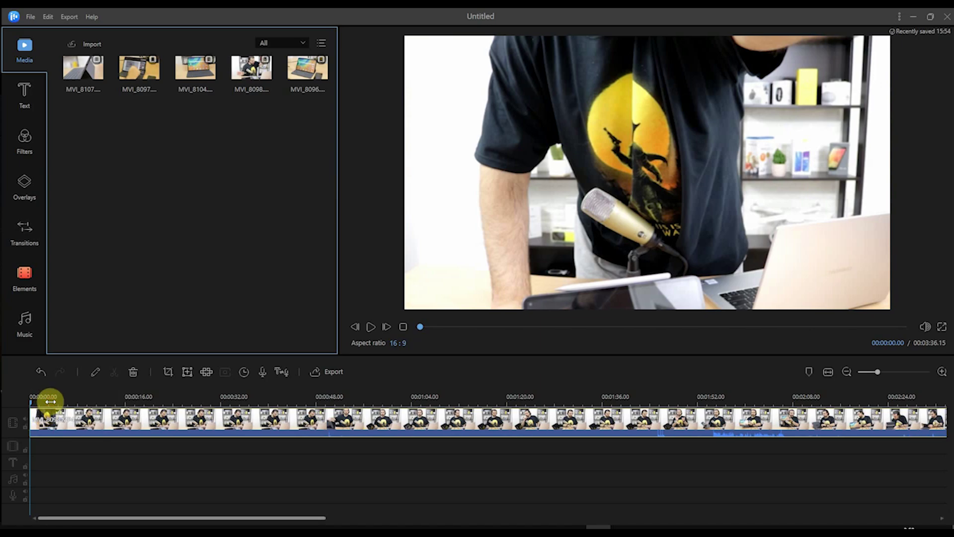
- Split the MVI_8098 clip on the timeline at 00:01:53.16 and delete the part before the cut
click(167, 400)
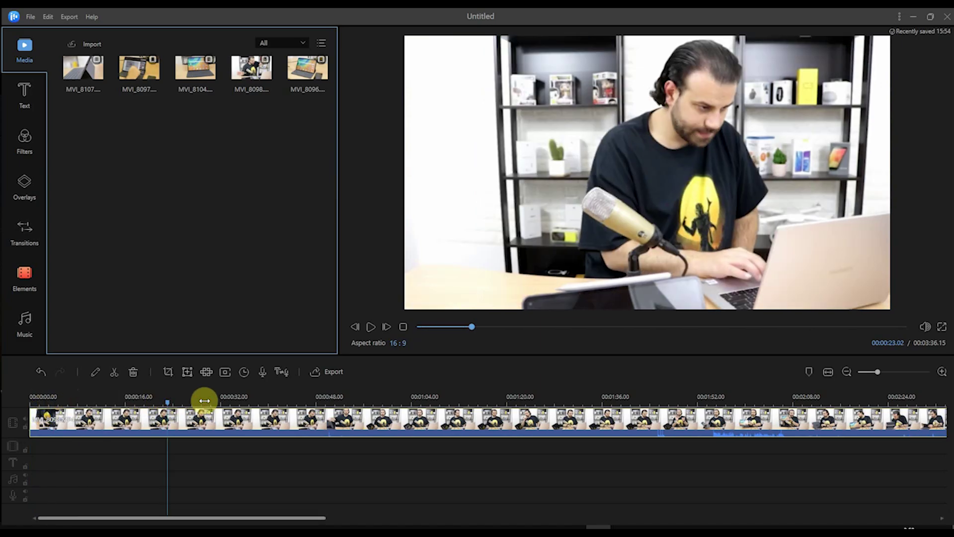
drag(204, 400, 249, 400)
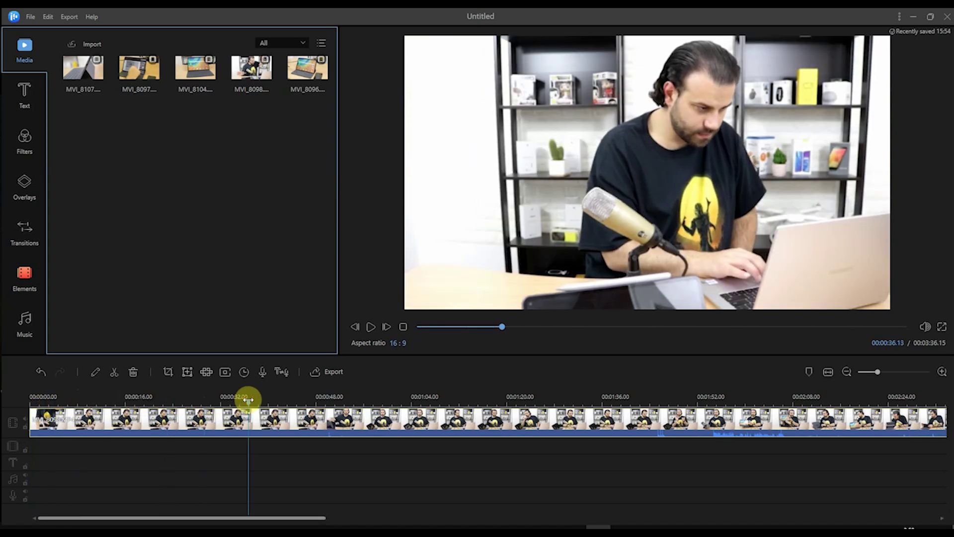
key(space)
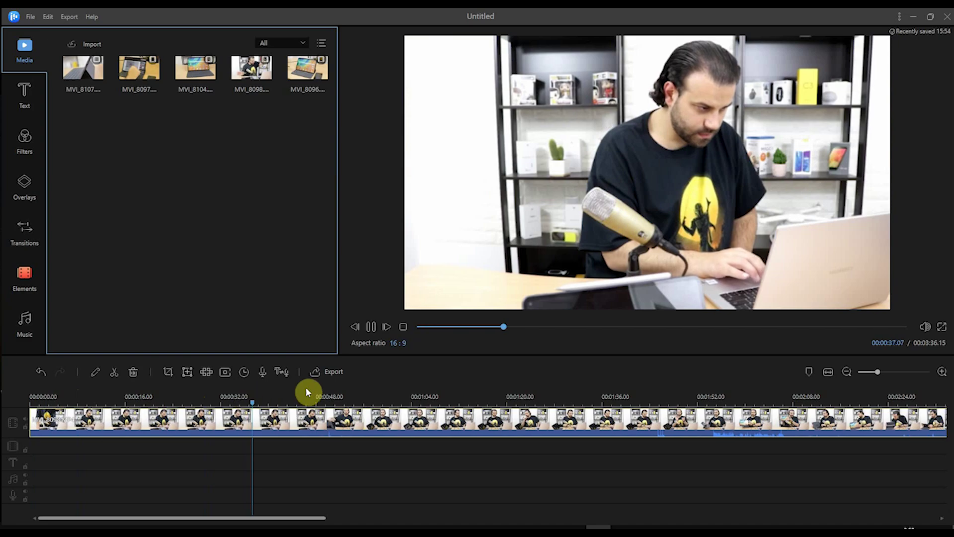
click(574, 400)
click(723, 396)
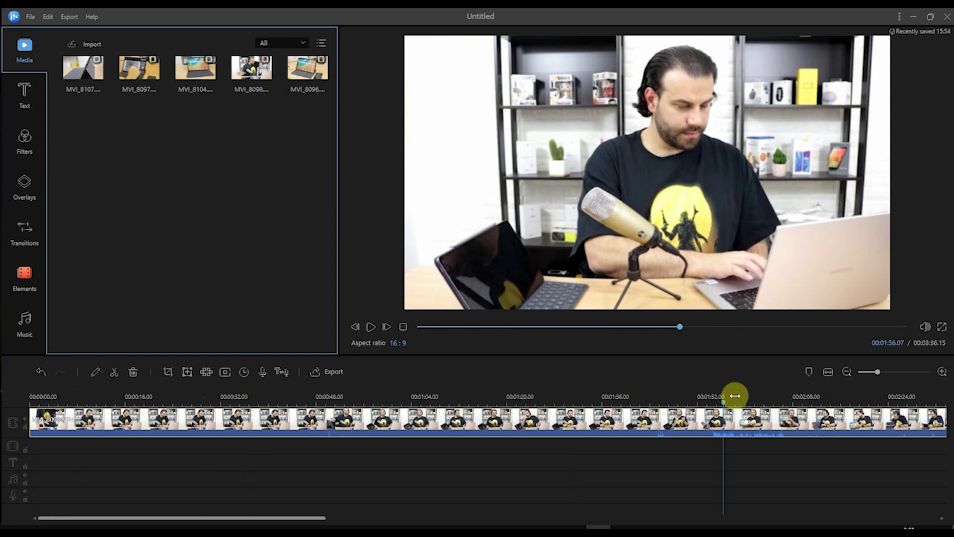
click(688, 395)
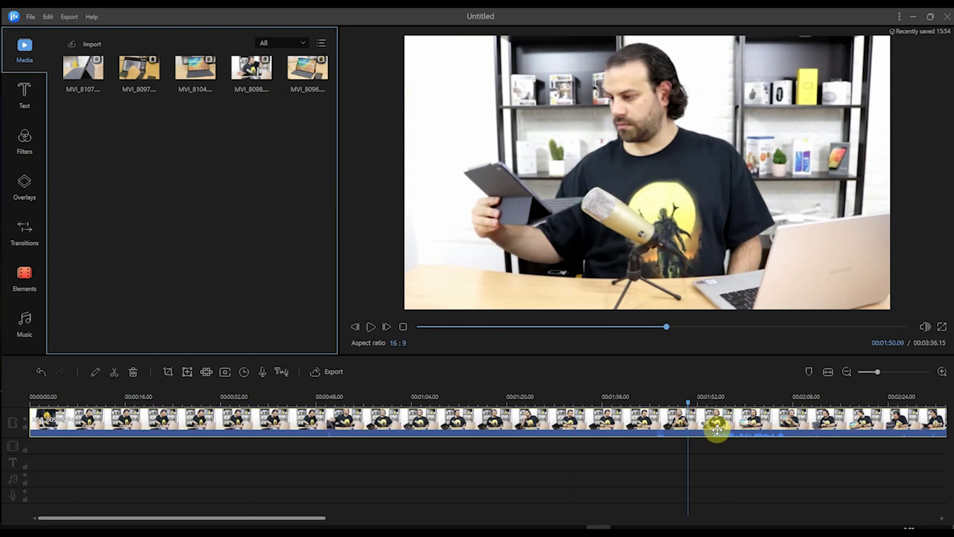
click(709, 396)
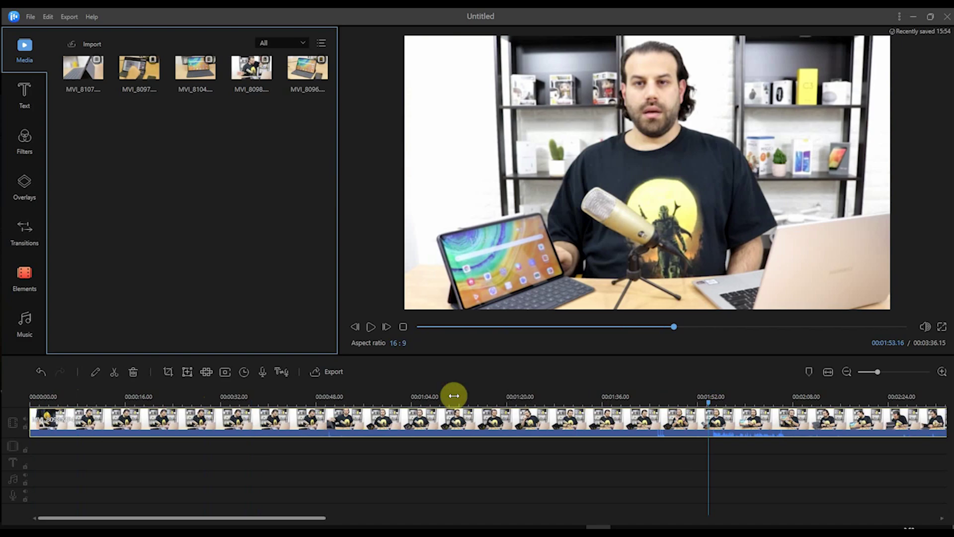
click(114, 372)
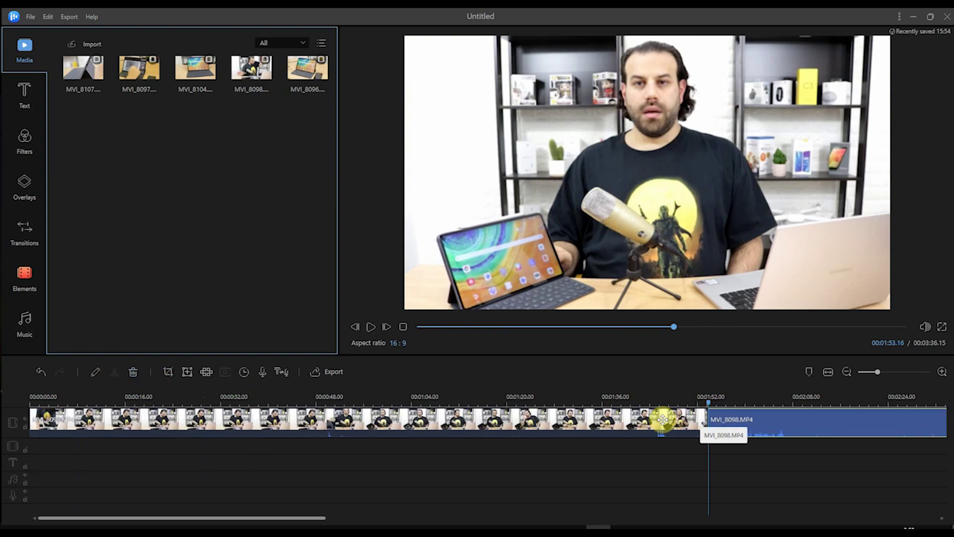
click(95, 374)
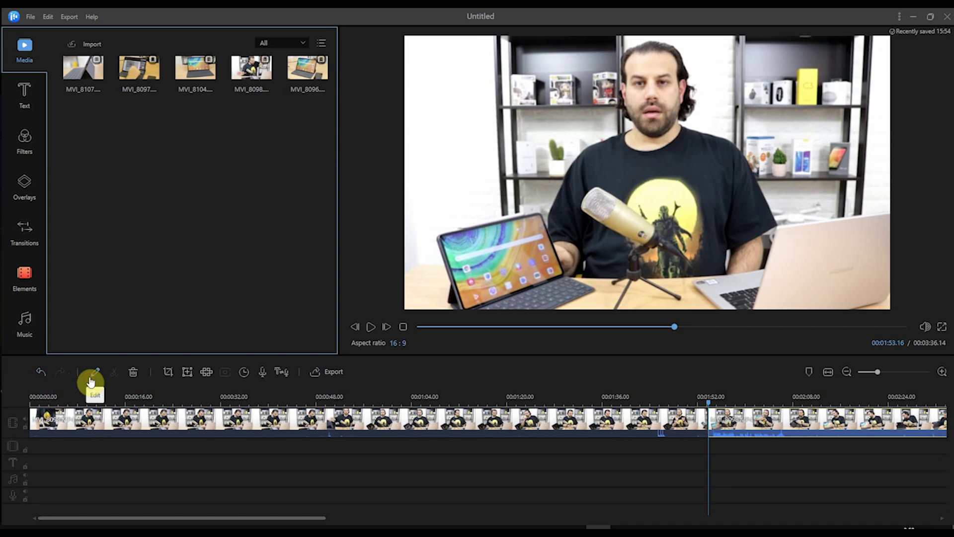
click(208, 422)
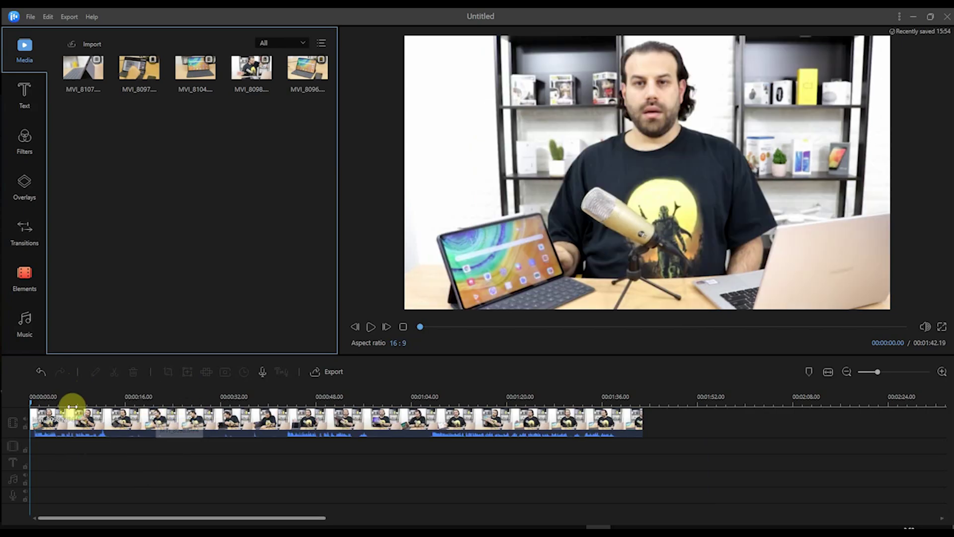
- Split the remaining MVI_8098 clip at 00:01:07.06 and delete the part before the cut
click(102, 401)
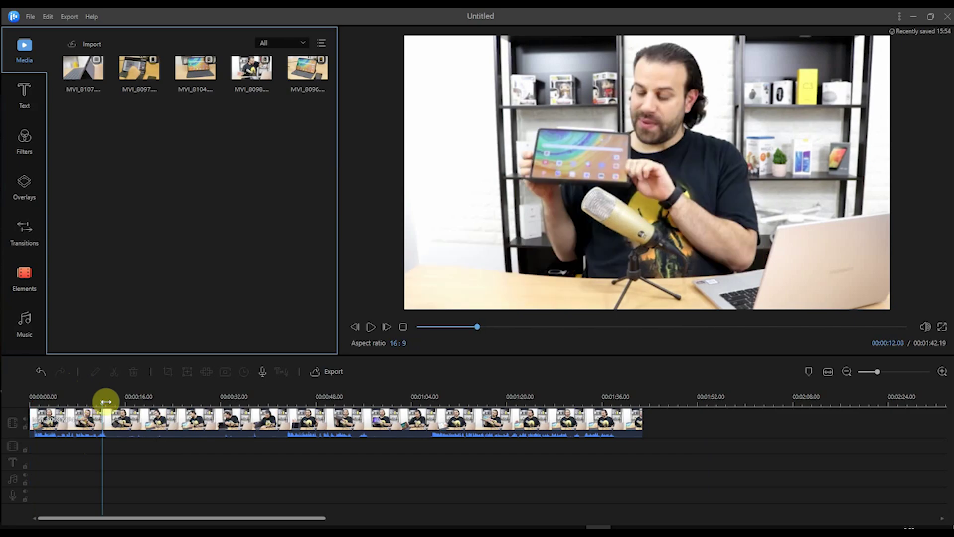
click(114, 401)
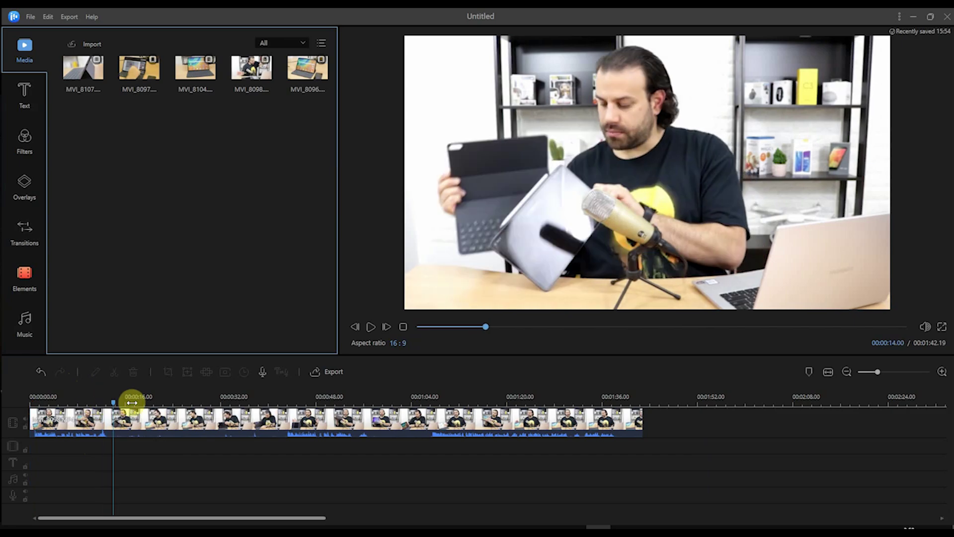
click(150, 402)
click(254, 403)
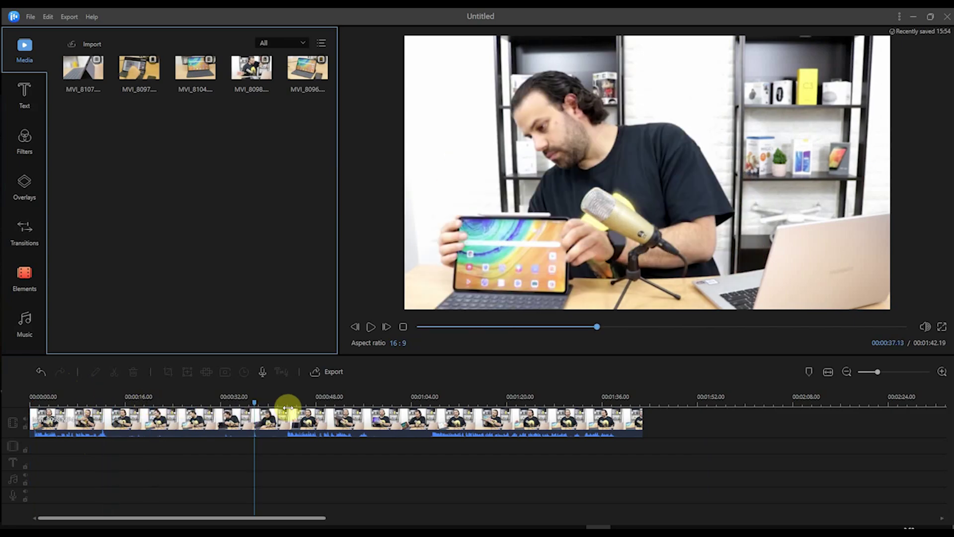
click(348, 403)
click(432, 402)
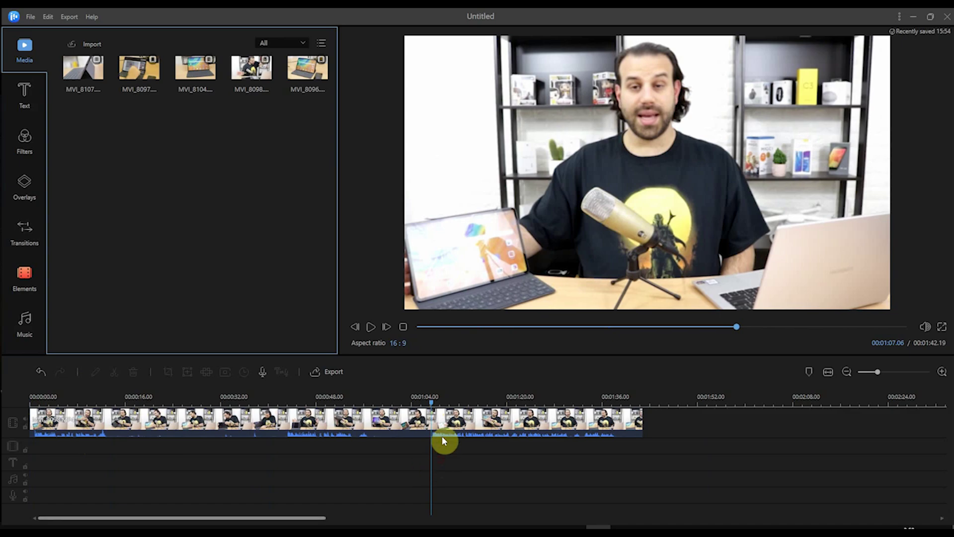
click(411, 428)
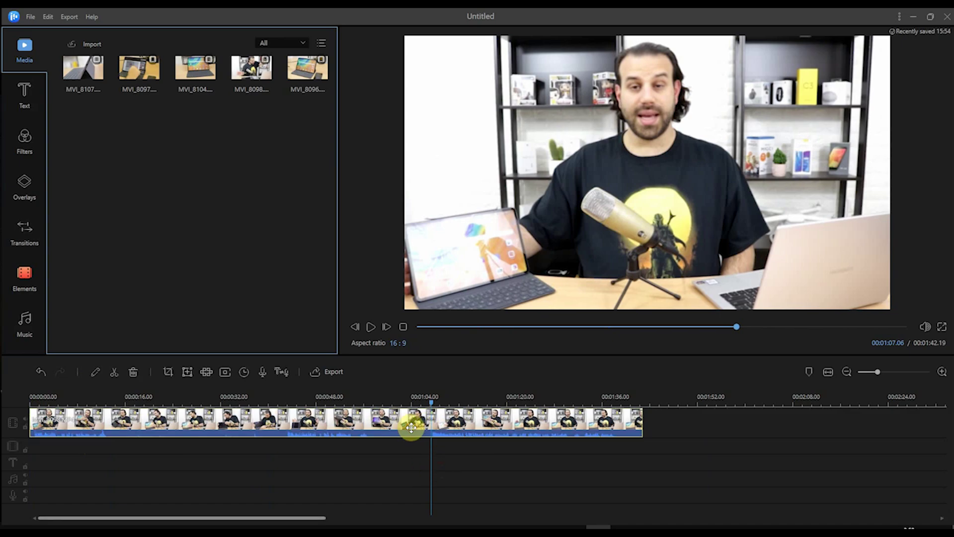
click(113, 372)
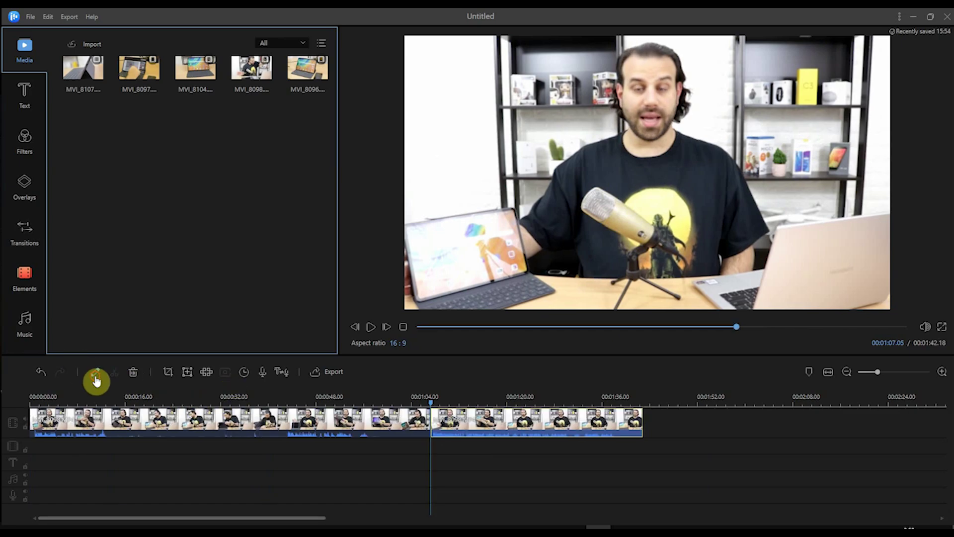
double_click(318, 416)
key(Delete)
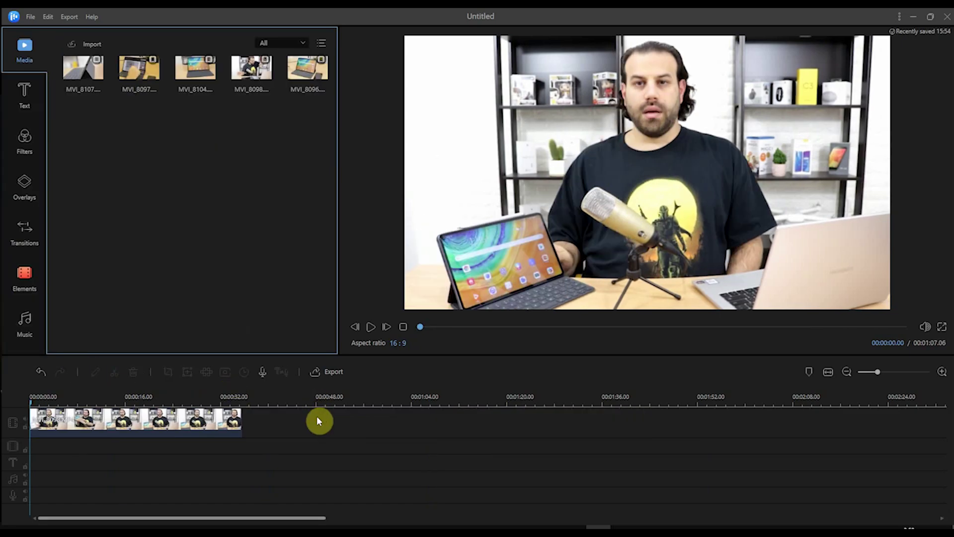
- Split the shortened MVI_8098 clip at 00:00:30.17 and delete the leftover part after the cut
drag(199, 409, 34, 405)
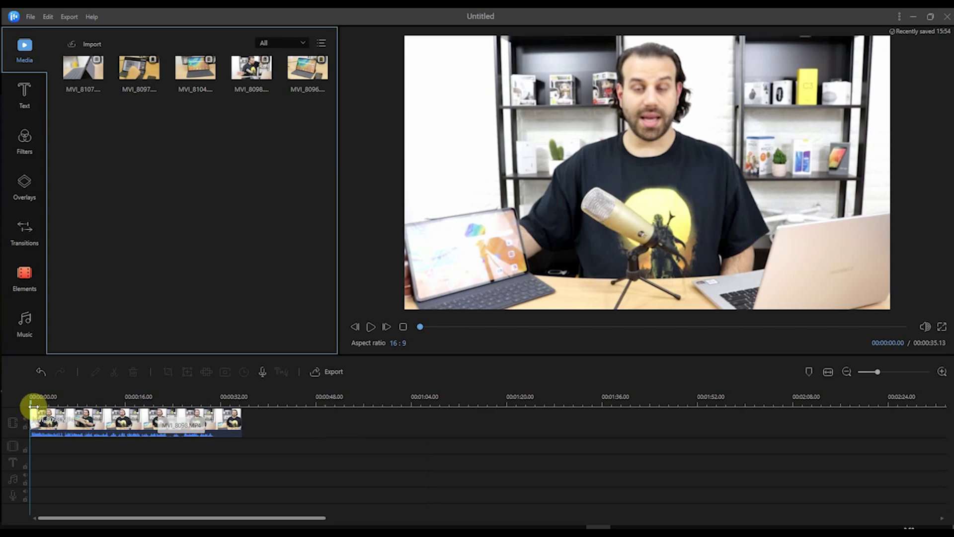
click(189, 401)
click(212, 402)
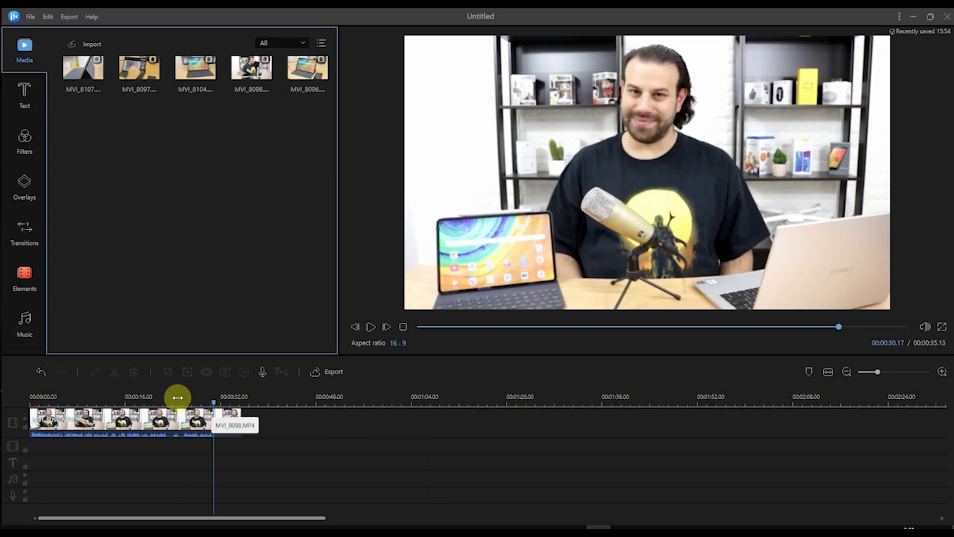
click(140, 419)
click(113, 377)
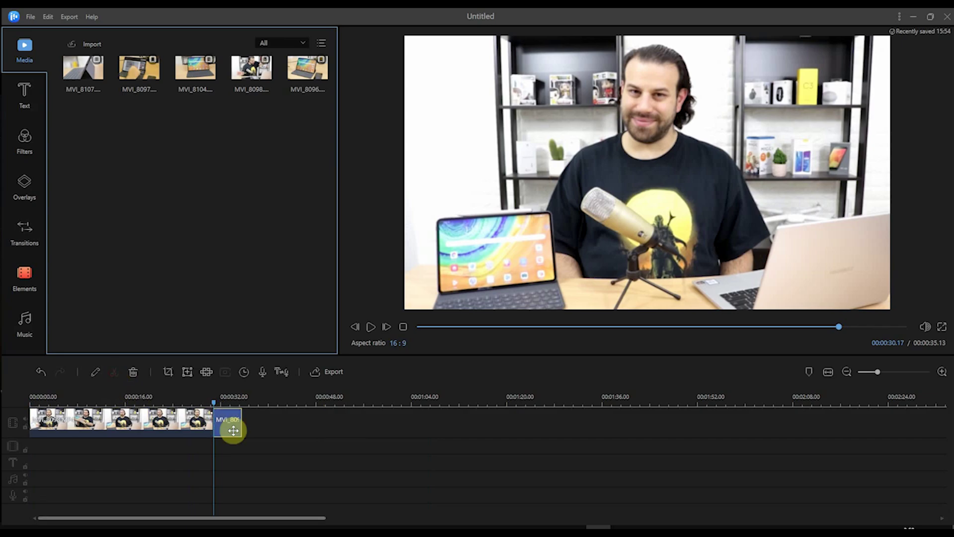
click(230, 426)
key(Delete)
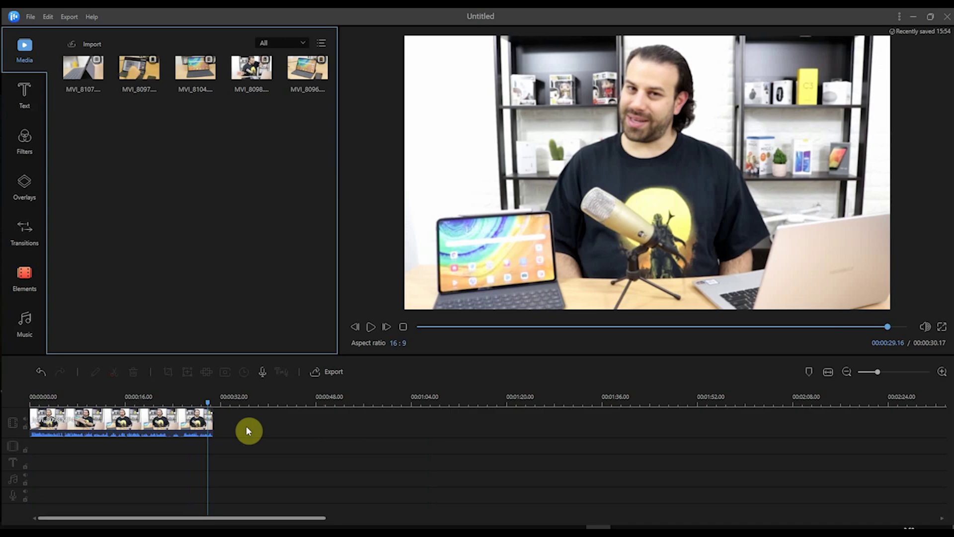
- Color-correct the MVI_8098 clip on the timeline with contrast 20, saturation 26 and brightness 18
double_click(124, 424)
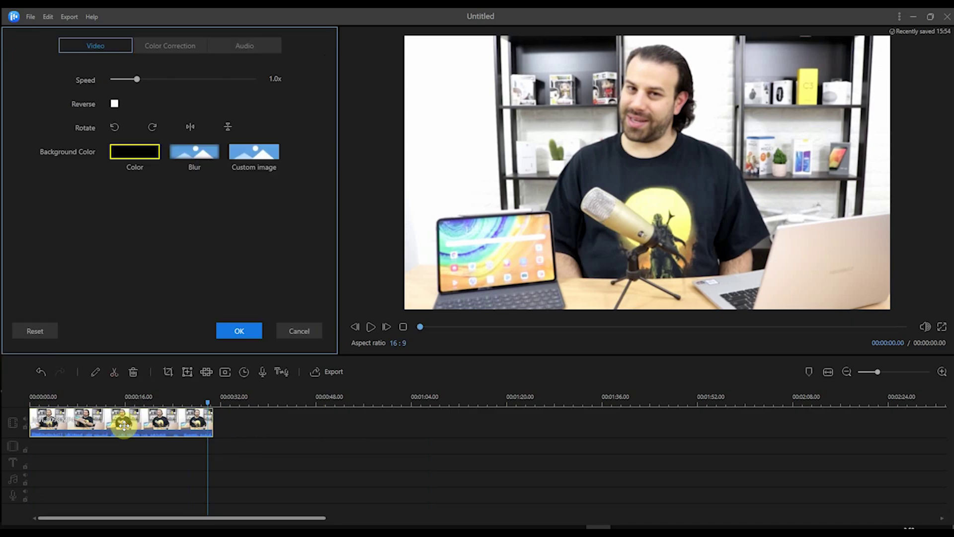
click(159, 49)
drag(184, 72, 144, 96)
click(184, 95)
click(204, 98)
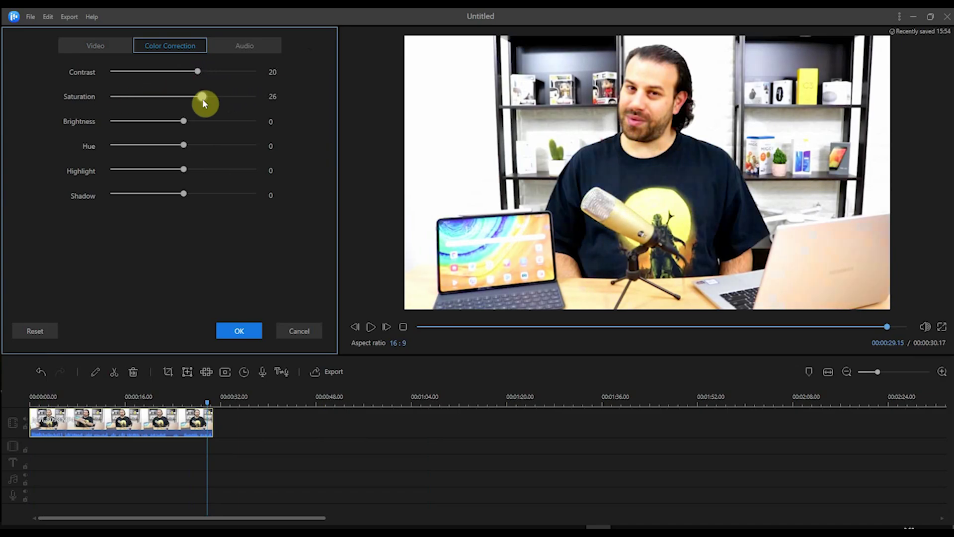
click(198, 122)
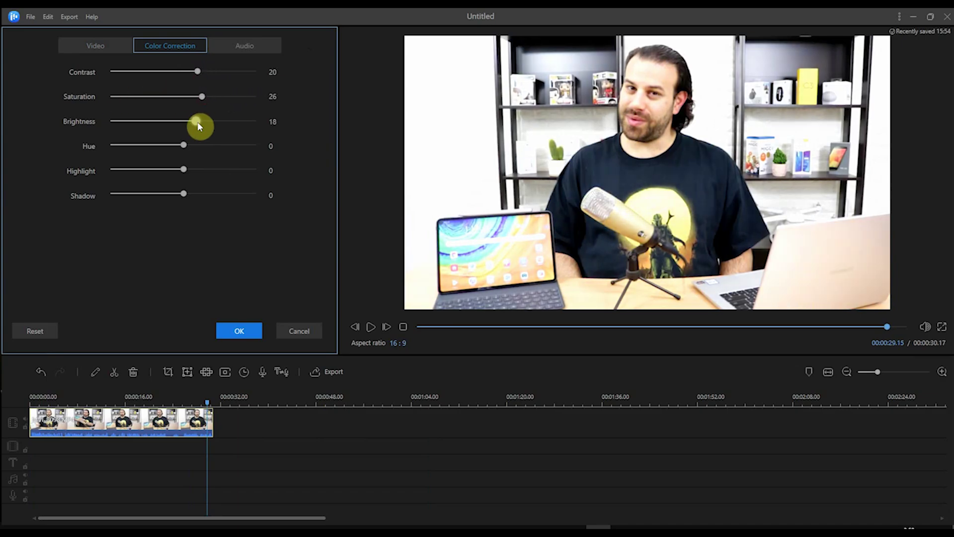
- Set the MVI_8098 clip's audio volume to 228, enable Voice Enhancement, and apply the clip settings
click(228, 46)
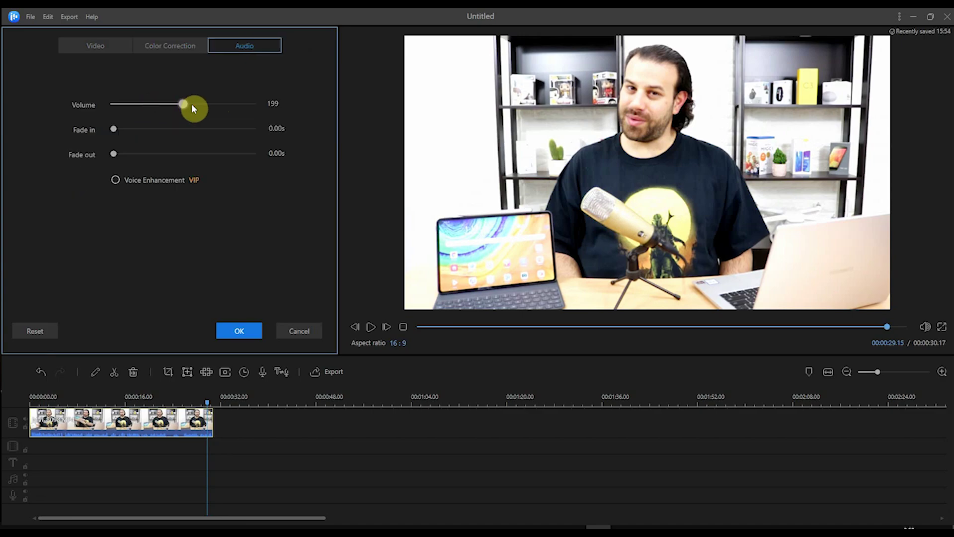
click(193, 105)
click(116, 181)
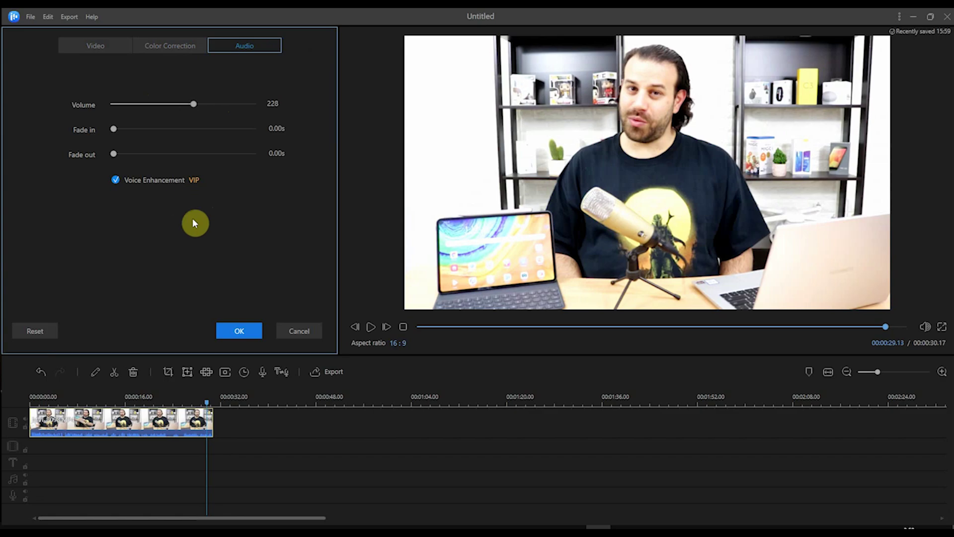
click(239, 332)
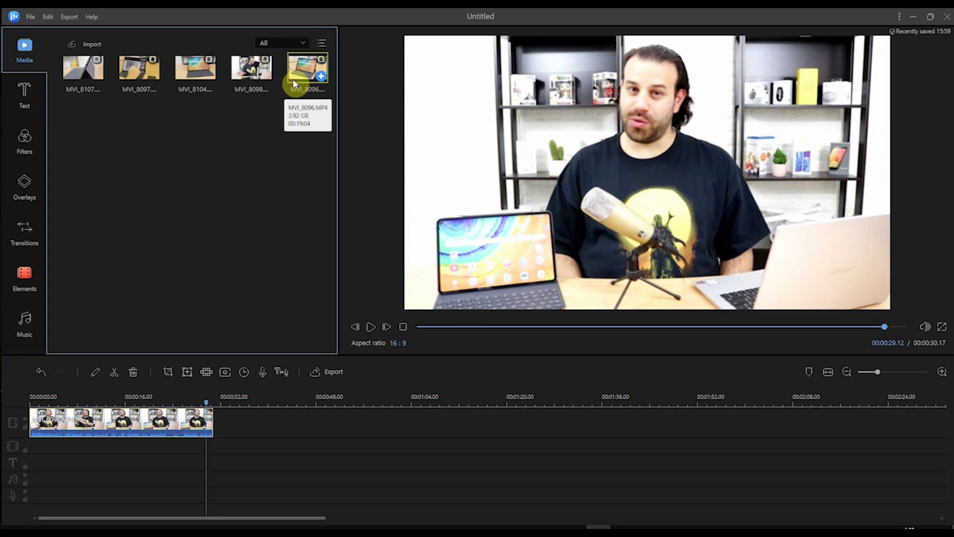
- Add the MVI_8096 clip from the media library to the video track directly after the MVI_8098 clip
drag(293, 79, 270, 423)
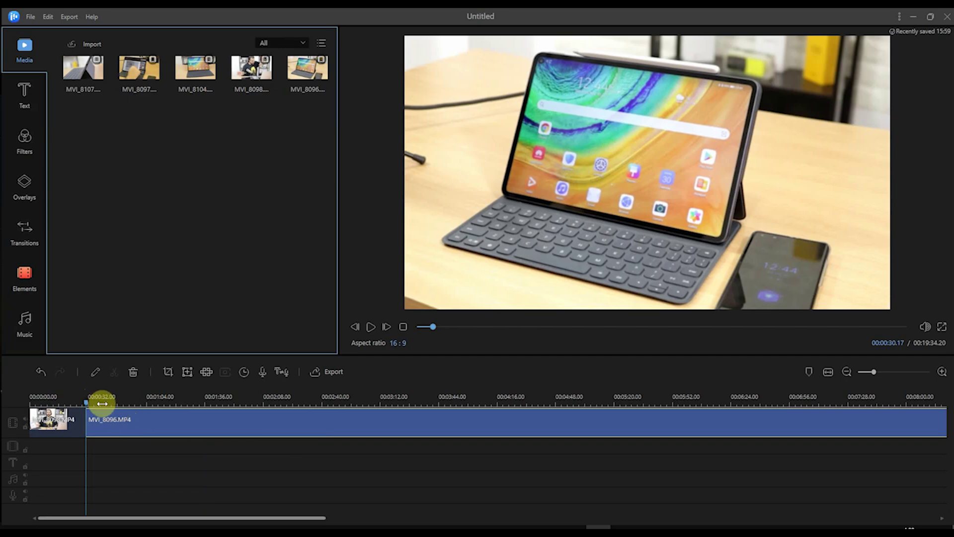
drag(102, 412, 132, 419)
double_click(132, 419)
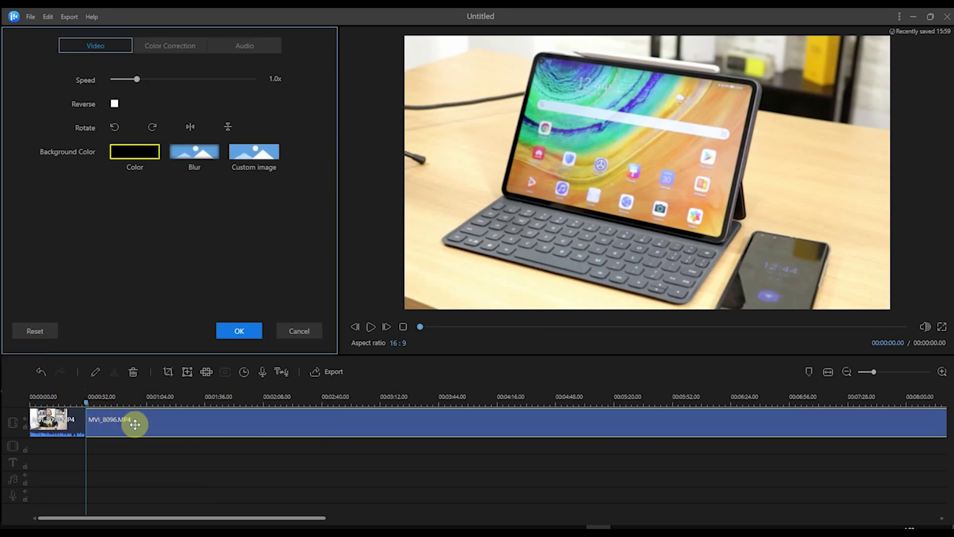
click(191, 484)
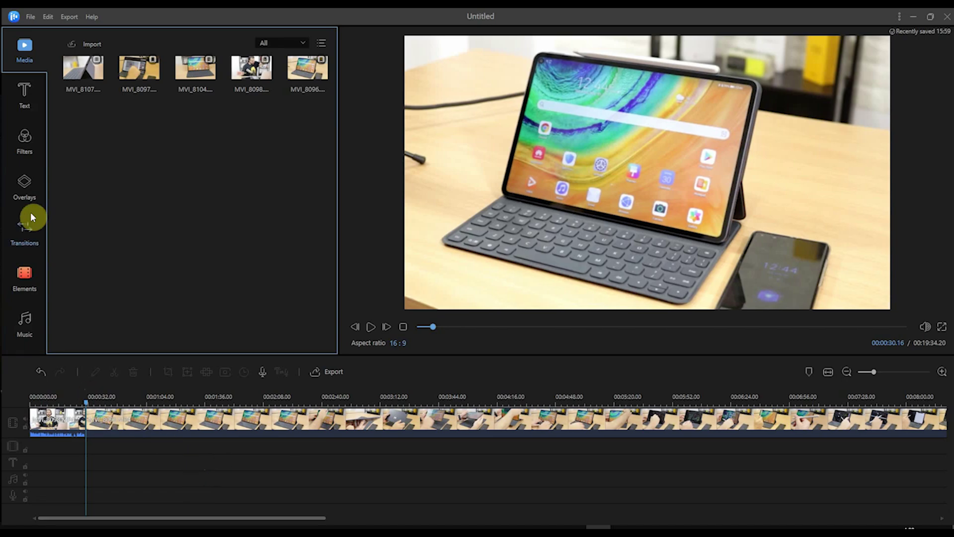
- Apply the Ripple transition between the MVI_8098 and MVI_8096 clips and play back the cut to check it
click(13, 234)
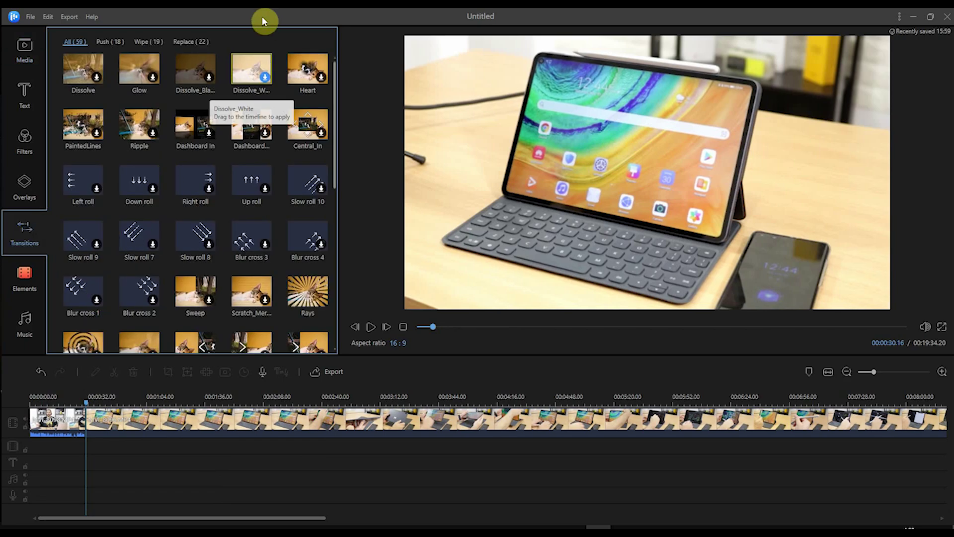
scroll(244, 175, down, 3)
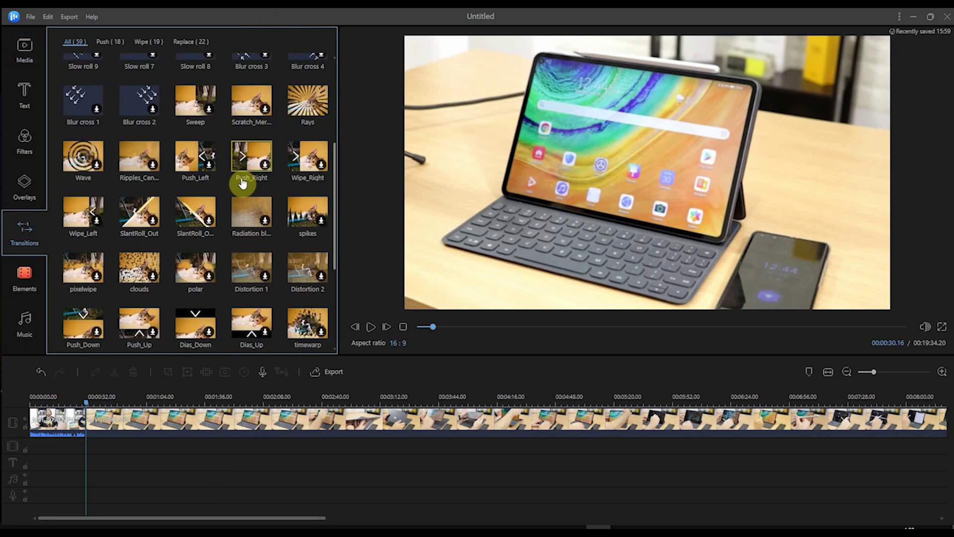
scroll(240, 186, up, 1)
scroll(210, 204, up, 2)
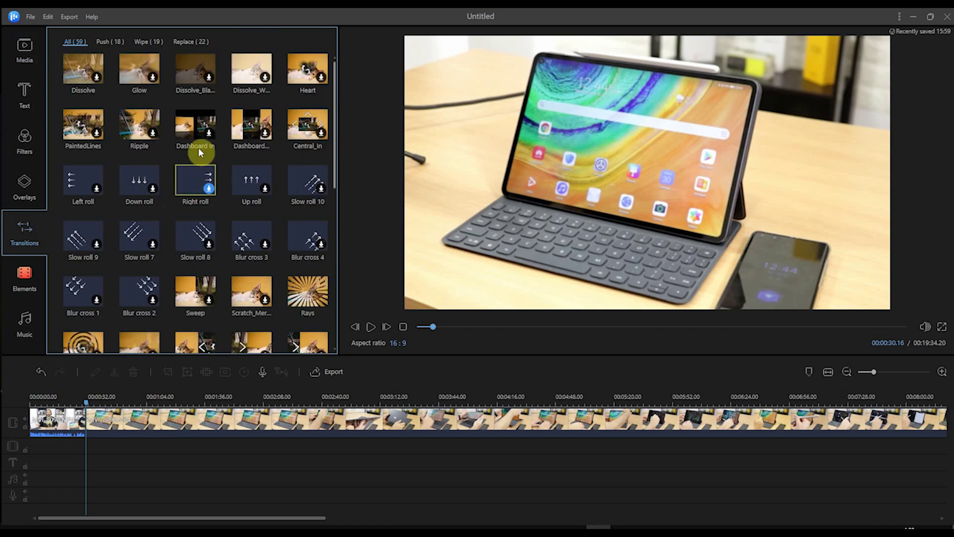
click(151, 132)
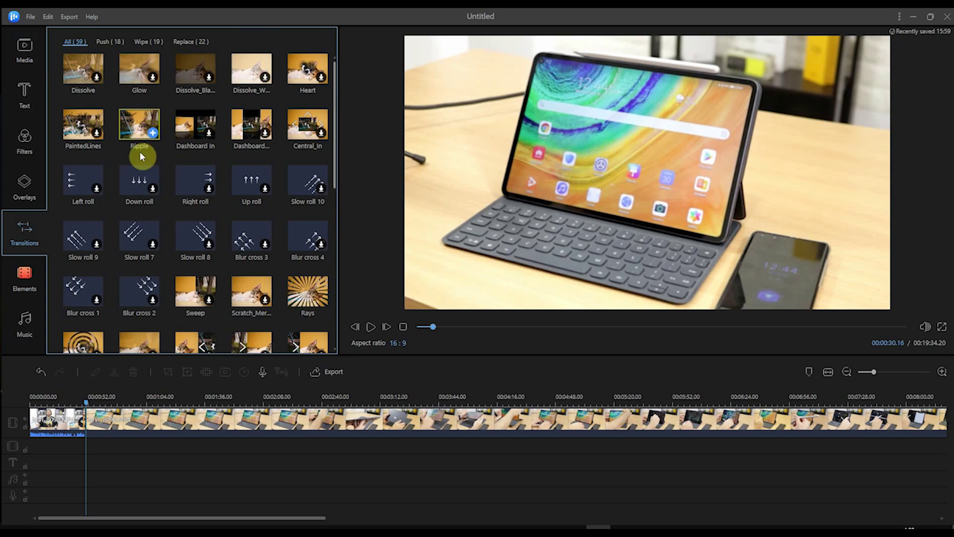
click(79, 393)
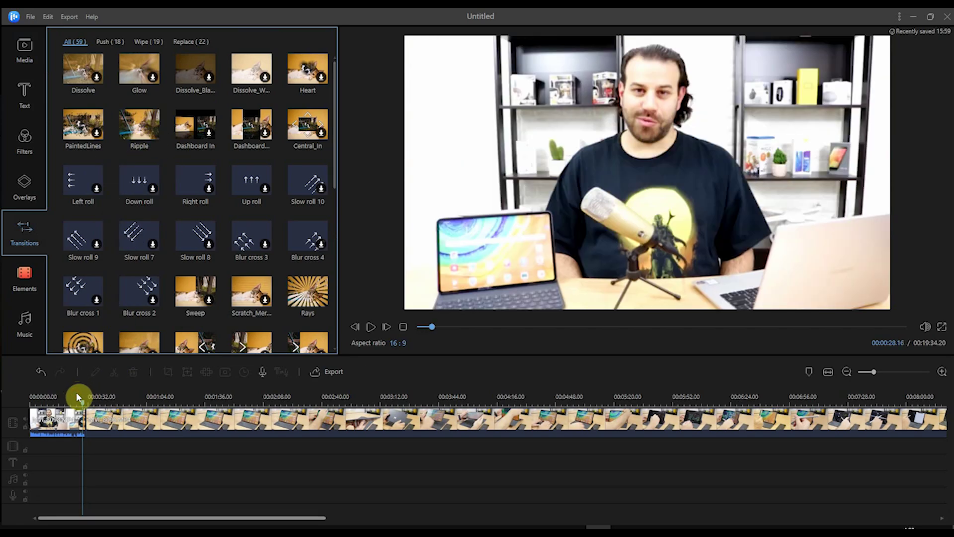
click(77, 397)
key(space)
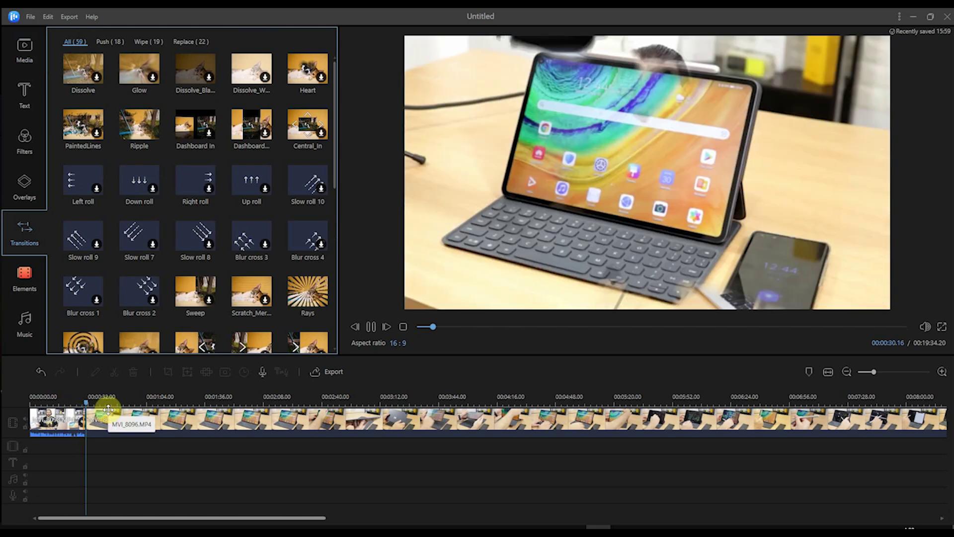
key(space)
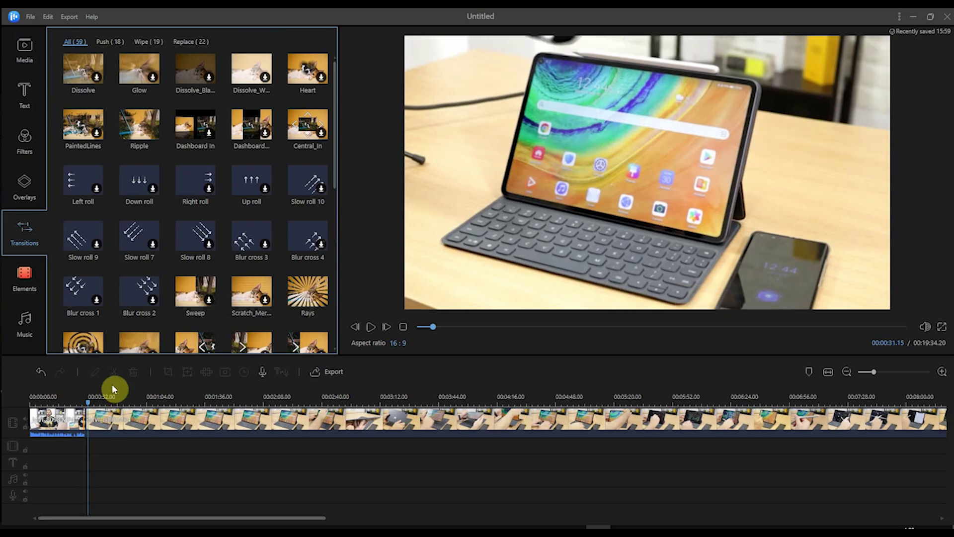
- Add the Film overlay to the timeline at 00:01:04.03, over the MVI_8096 clip
scroll(149, 260, down, 3)
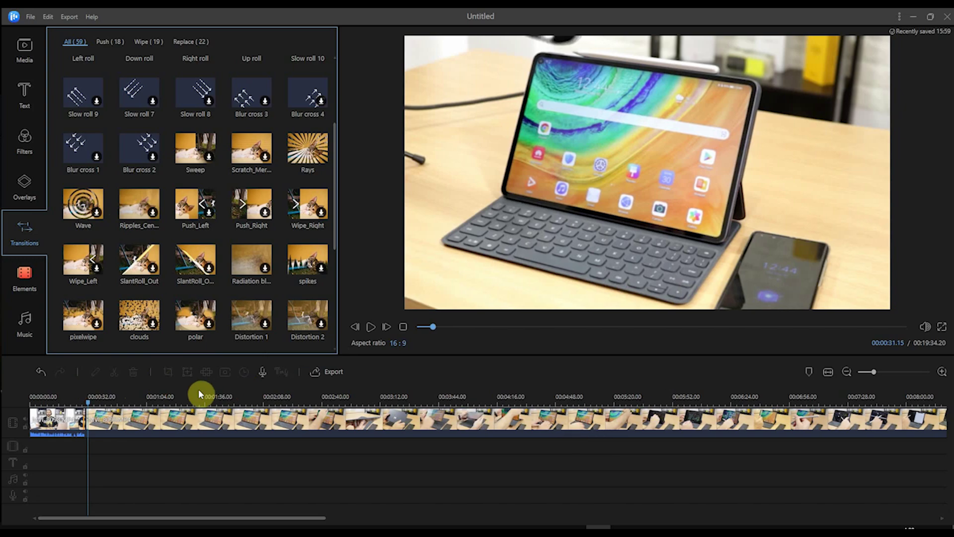
click(147, 398)
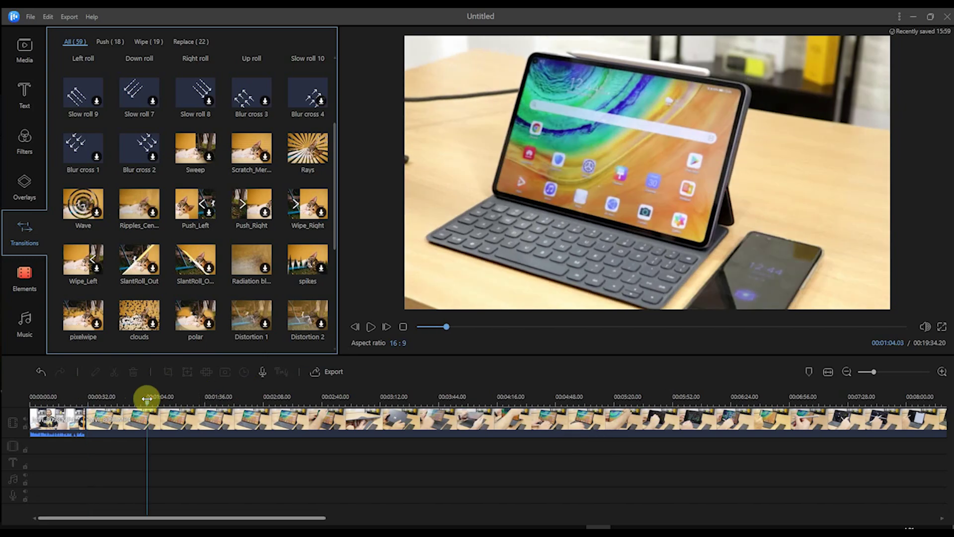
click(11, 190)
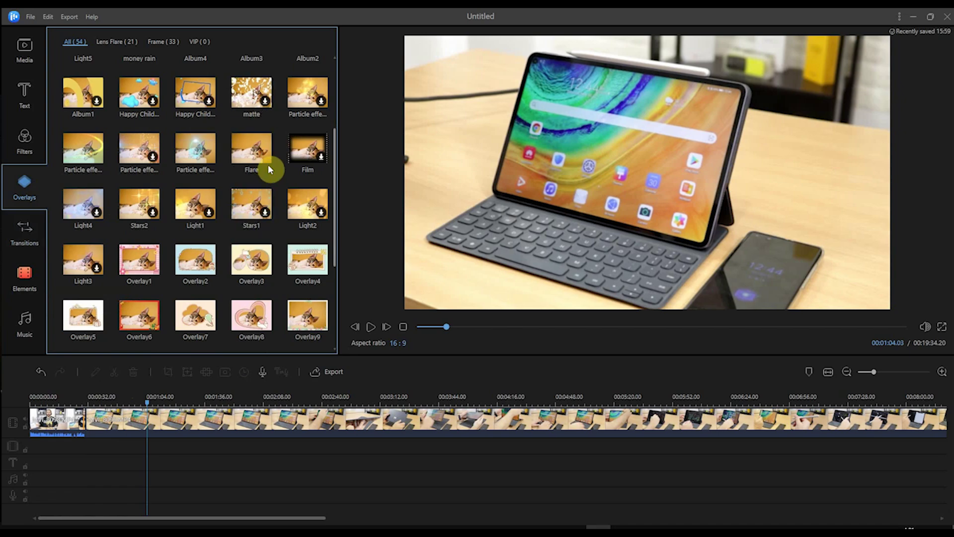
click(320, 157)
click(323, 159)
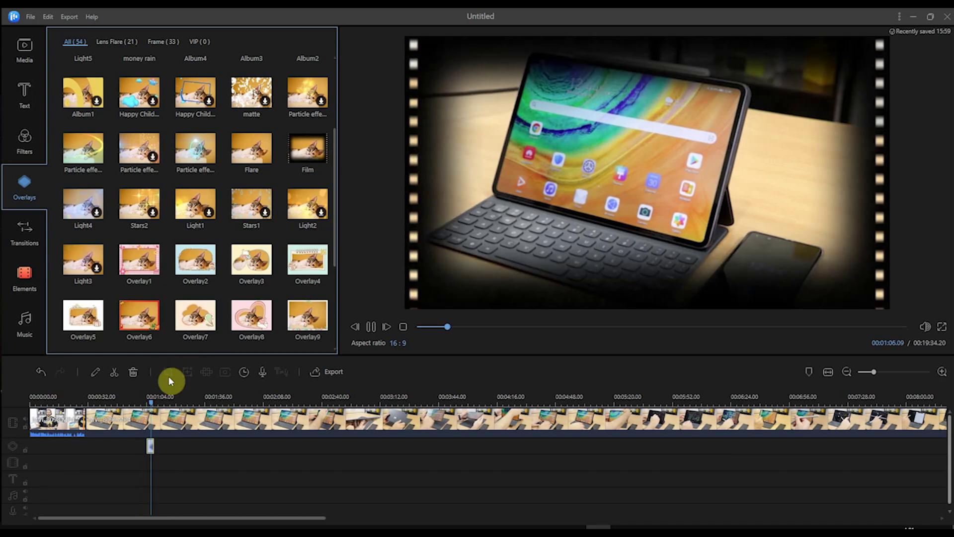
click(686, 91)
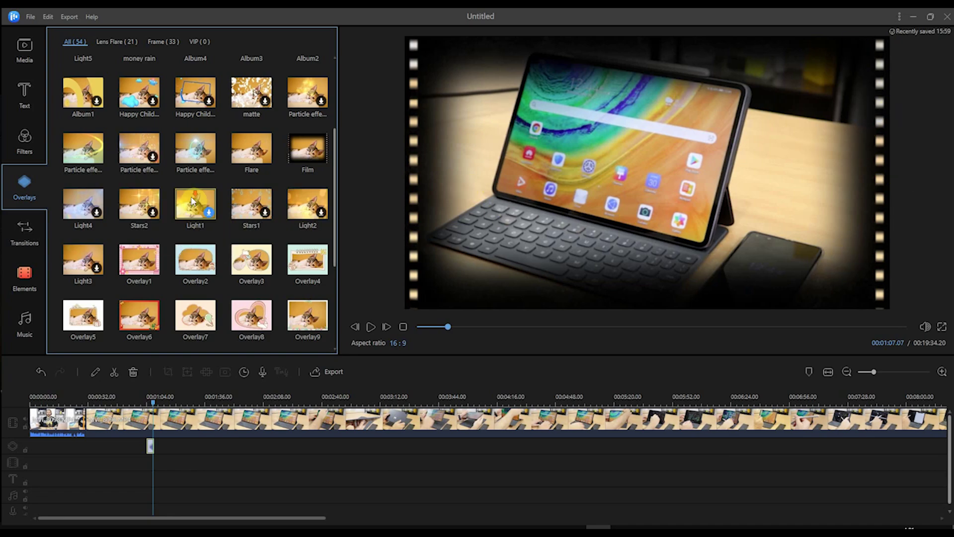
- Add the TitleMotion2 text to the timeline and move it to start together with the Film overlay
scroll(191, 202, down, 3)
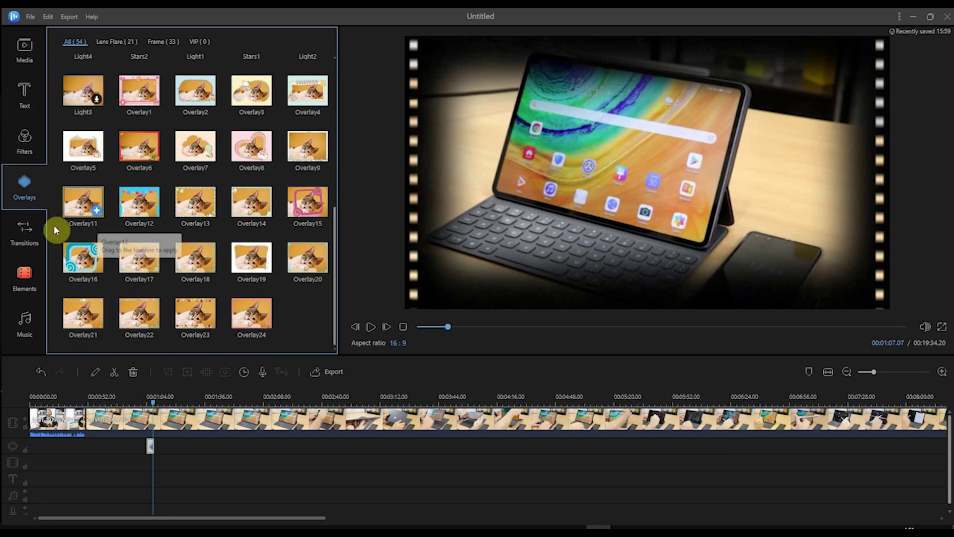
click(16, 143)
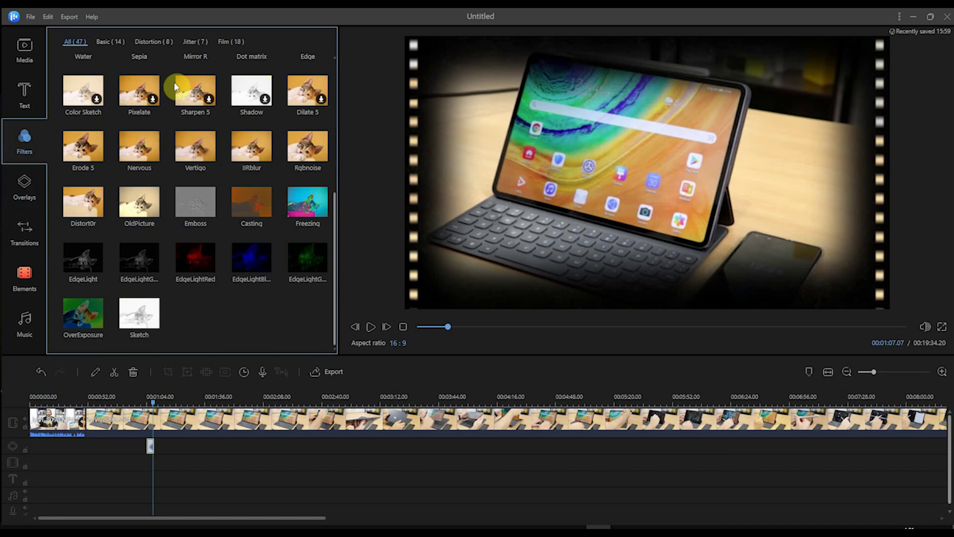
click(23, 102)
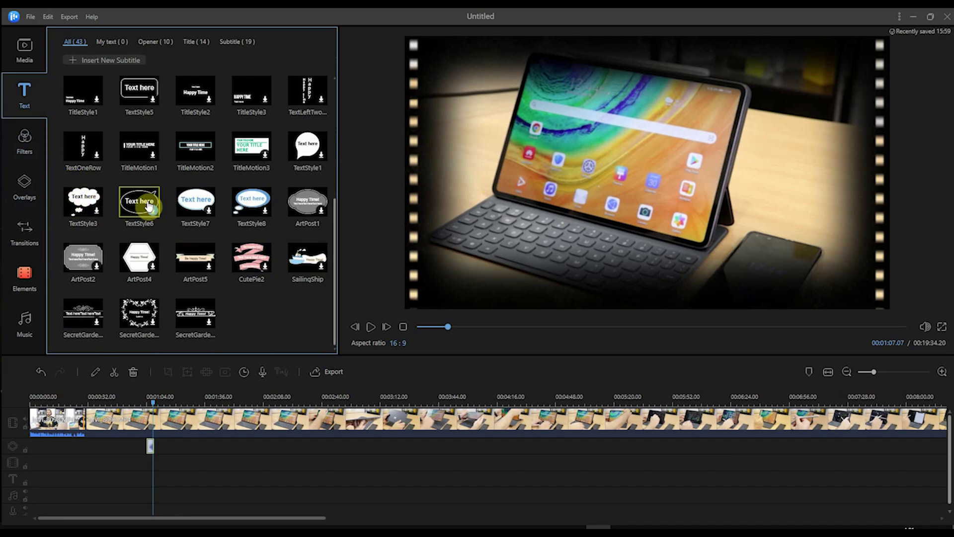
click(208, 154)
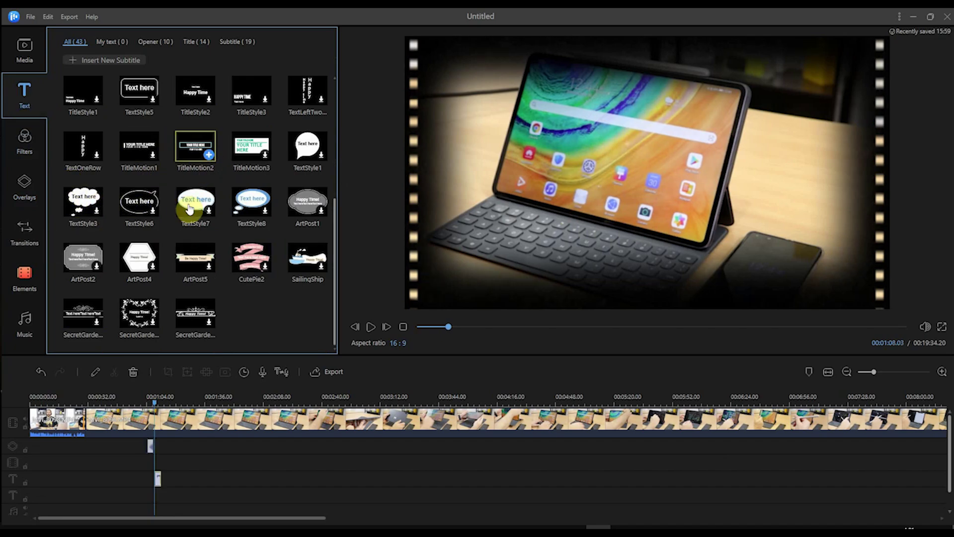
click(156, 480)
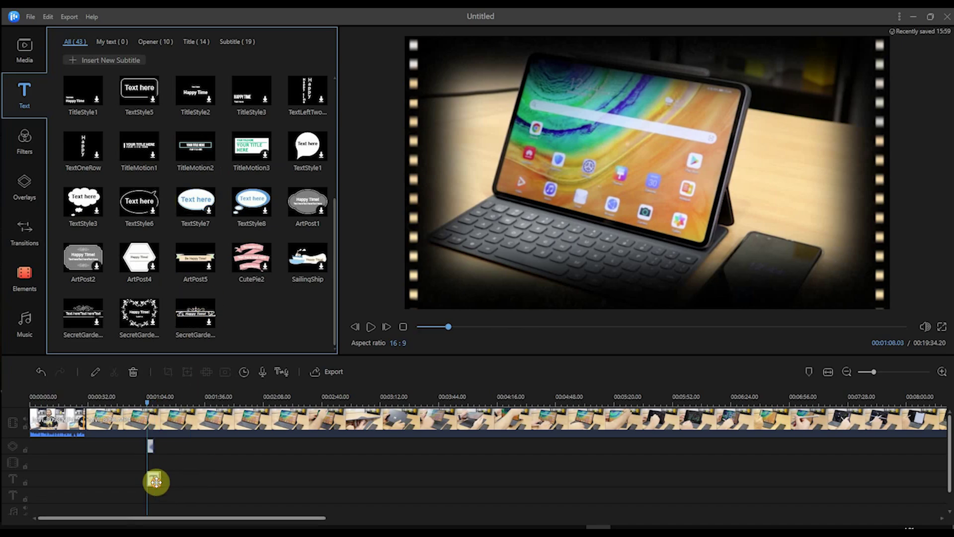
- Give the main title line of the TitleMotion2 text the Shadow style and the RotateCount... motion
double_click(156, 481)
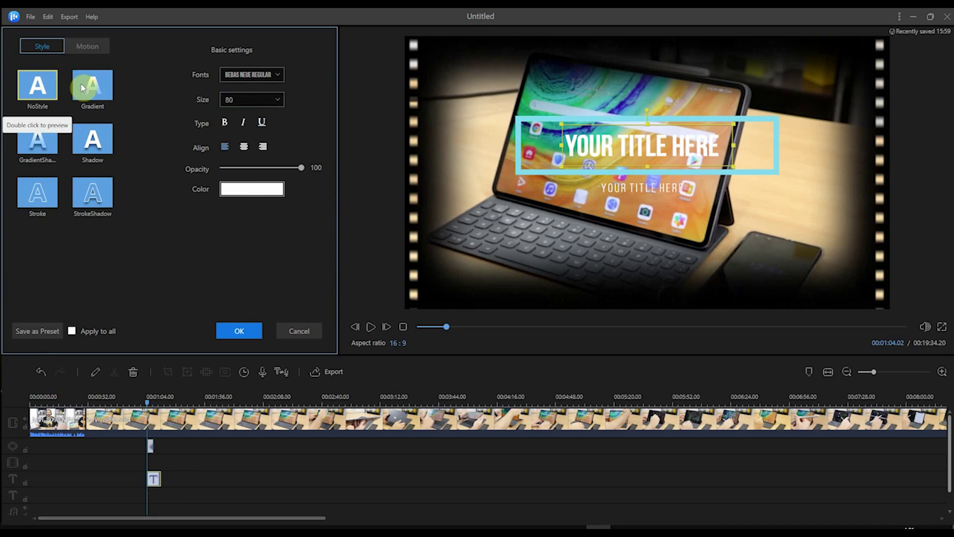
double_click(94, 131)
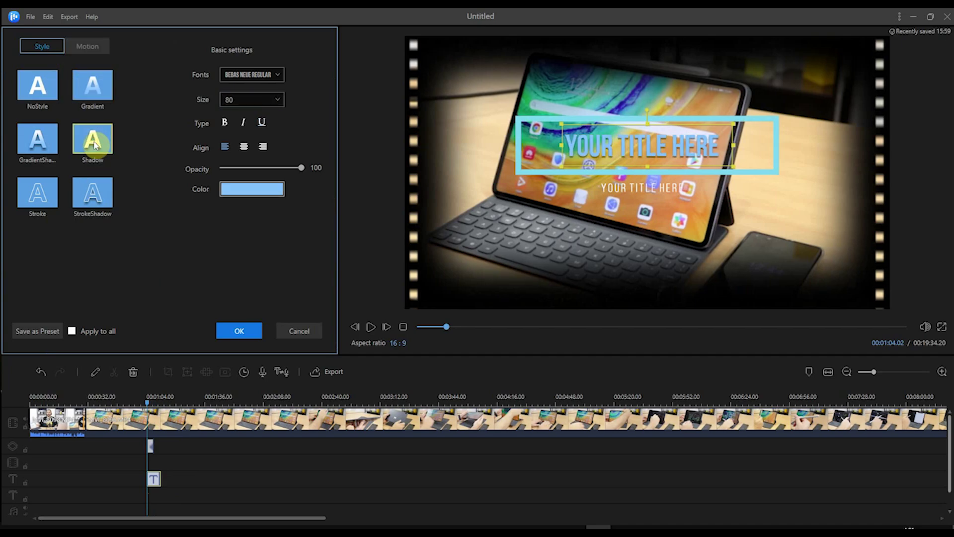
click(70, 46)
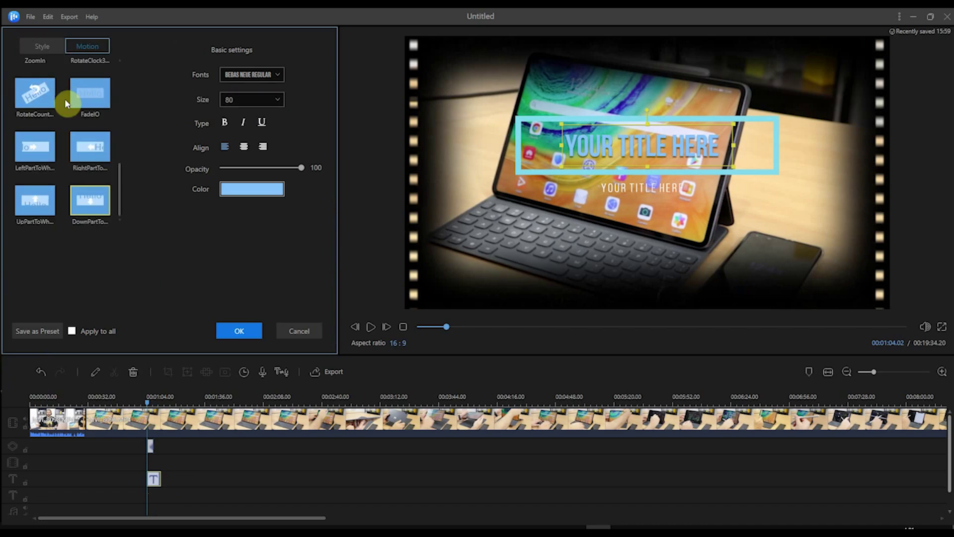
scroll(45, 99, down, 2)
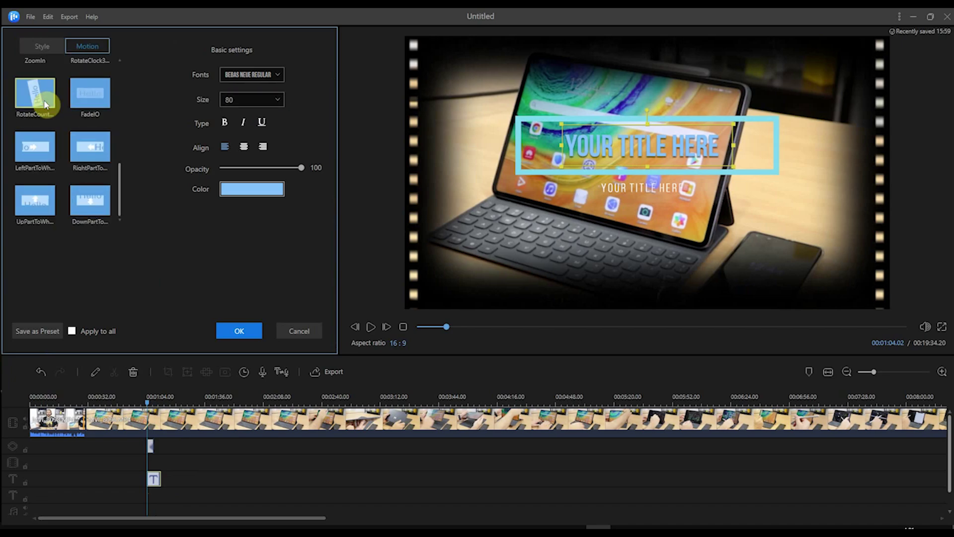
- Replace the main title line's placeholder text with "MATEPAD PRO"
double_click(629, 148)
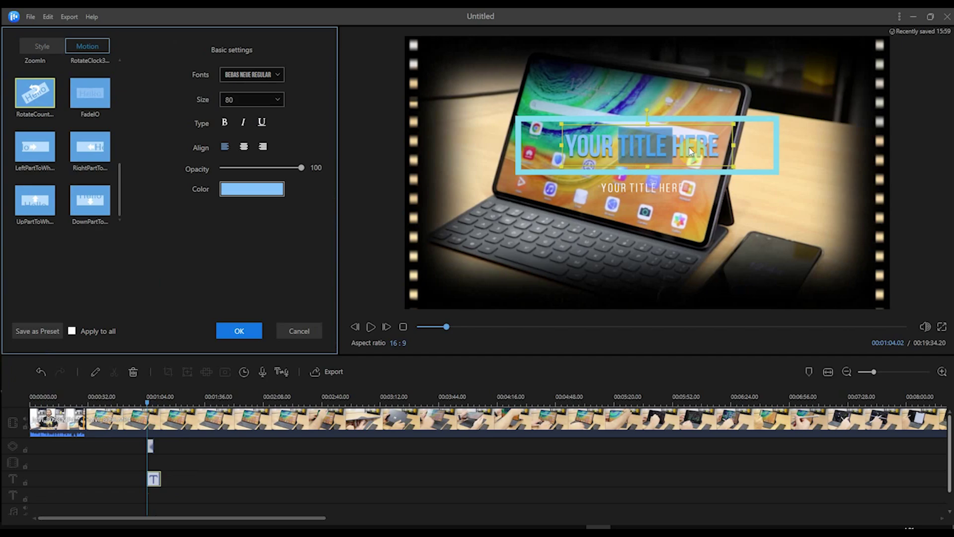
key(BackSpace)
key(BackSpace)
key(BackSpace)
key(BackSpace)
key(BackSpace)
key(BackSpace)
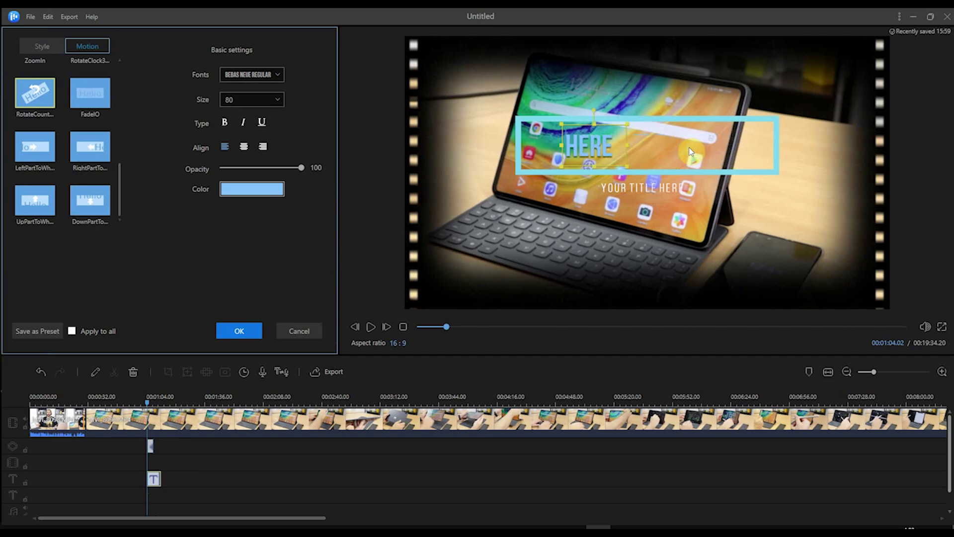
key(Delete)
key(Delete)
key(Delete)
key(Delete)
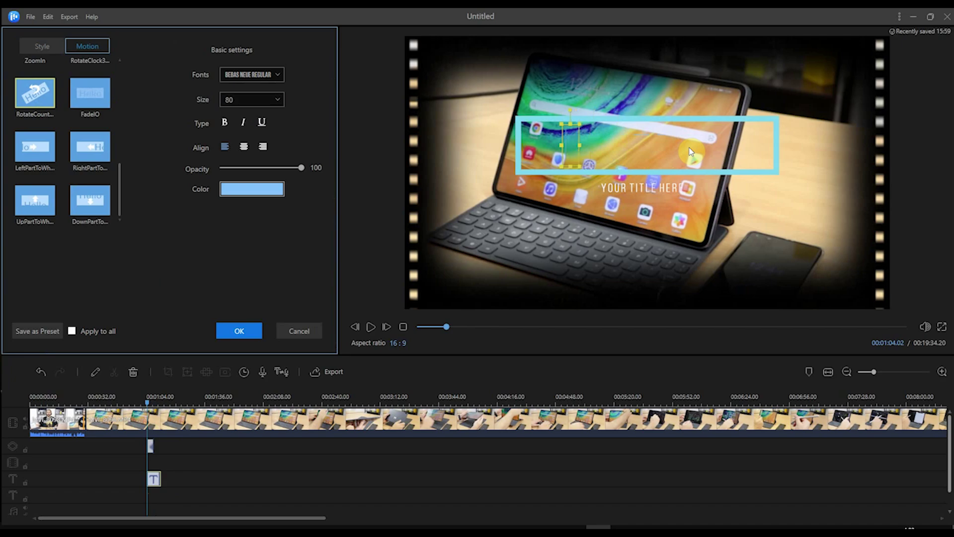
text(MATEPAD)
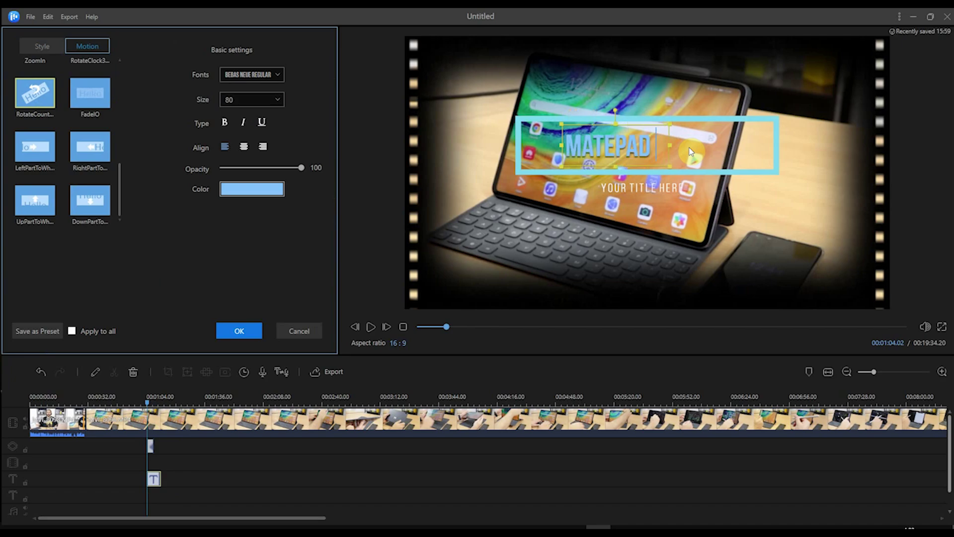
text( PRO)
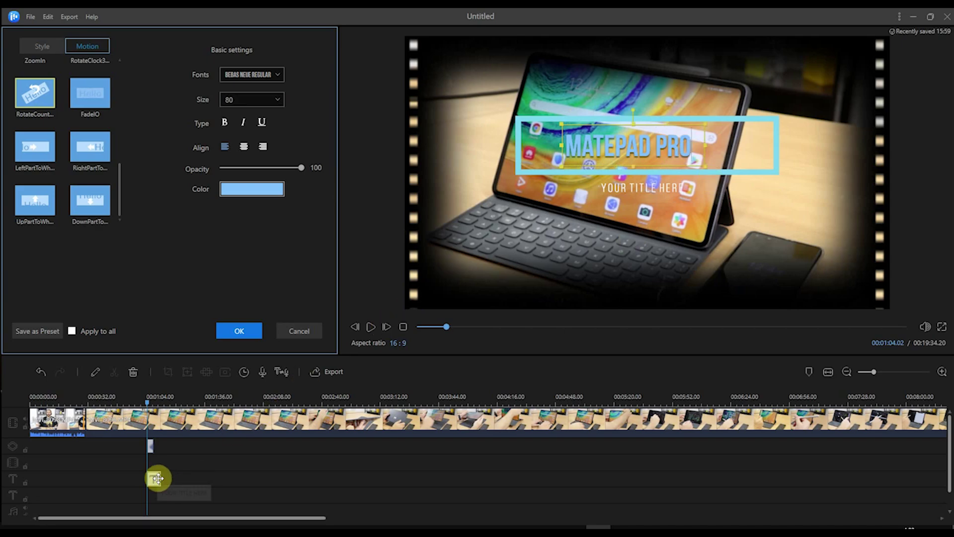
- Lengthen the MATEPAD PRO title clip on the timeline so that it ends at about 00:01:28
click(178, 480)
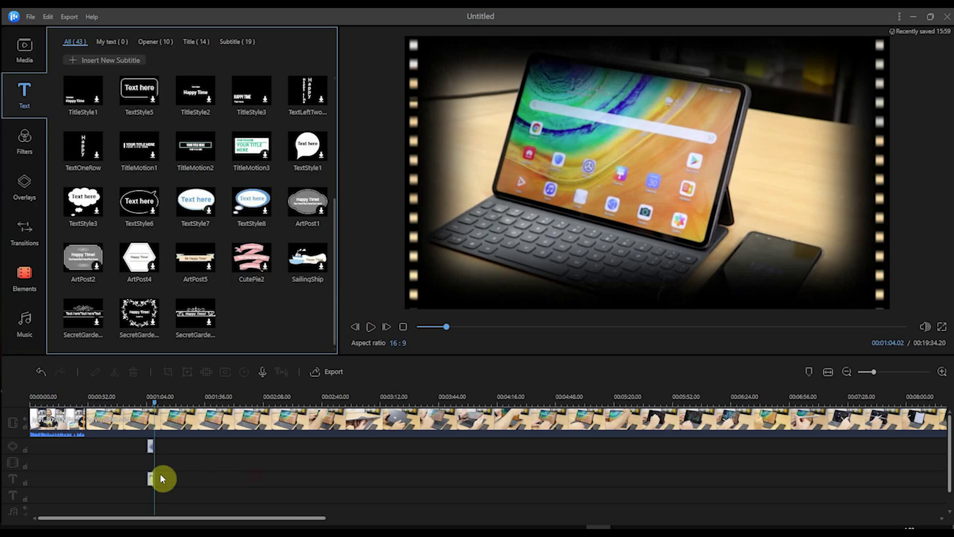
click(151, 479)
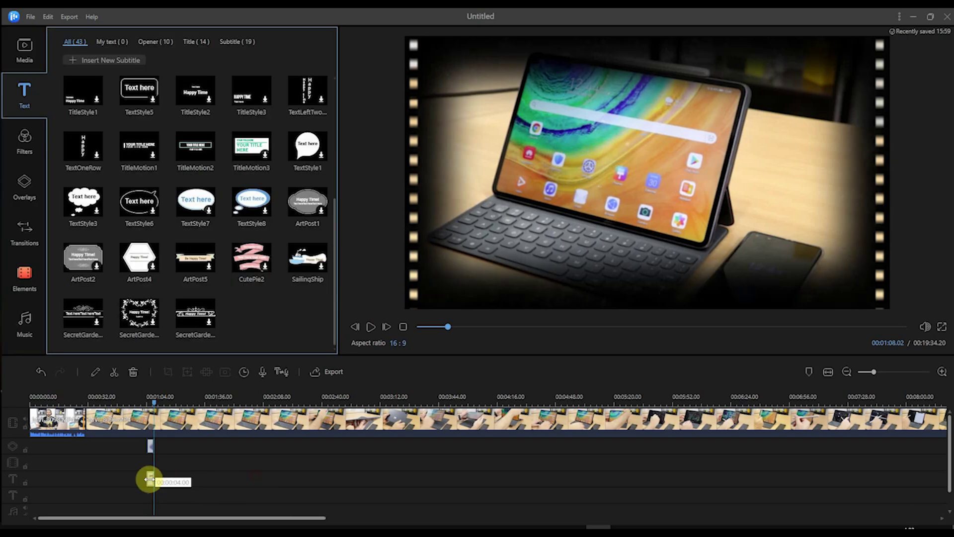
double_click(149, 480)
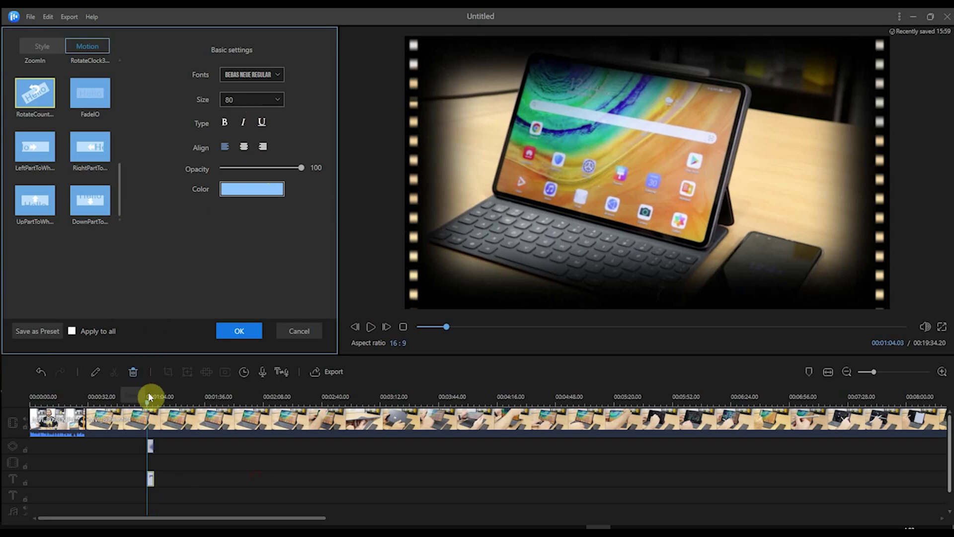
drag(153, 474, 251, 481)
drag(311, 482, 188, 478)
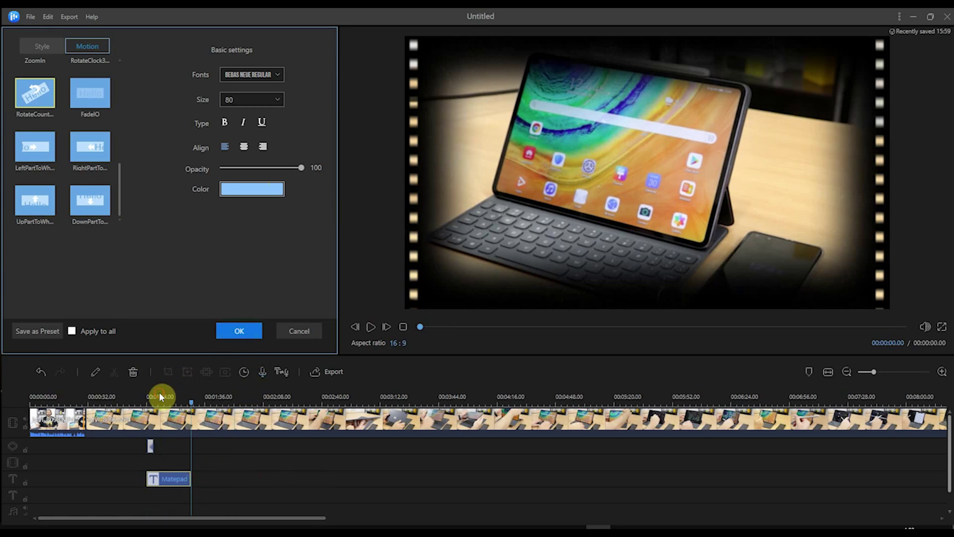
- Play back the lengthened MATEPAD PRO title and accept its text settings
key(space)
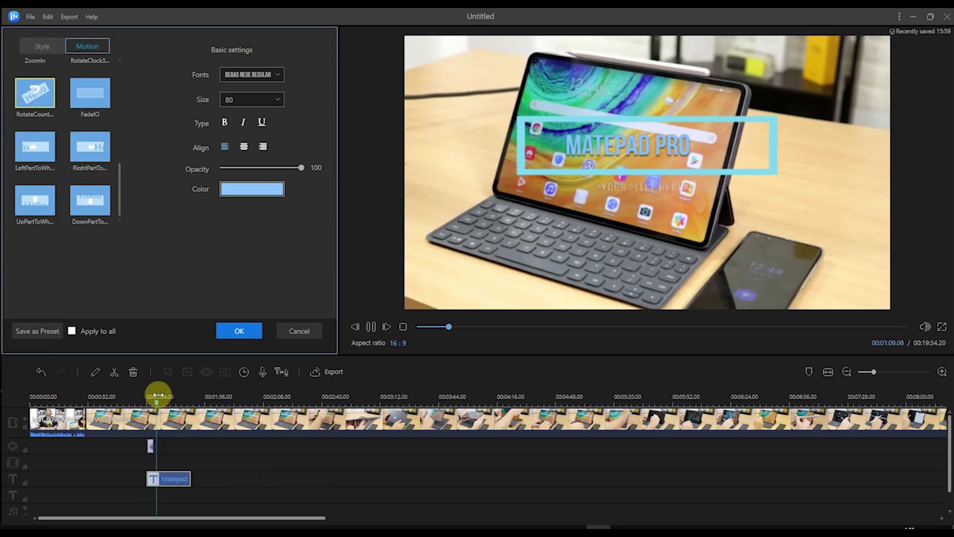
click(249, 336)
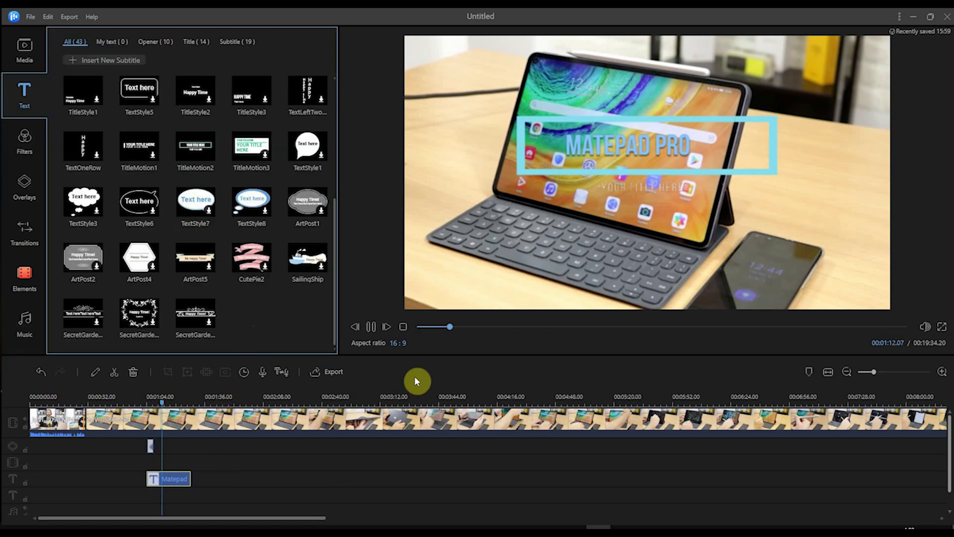
key(space)
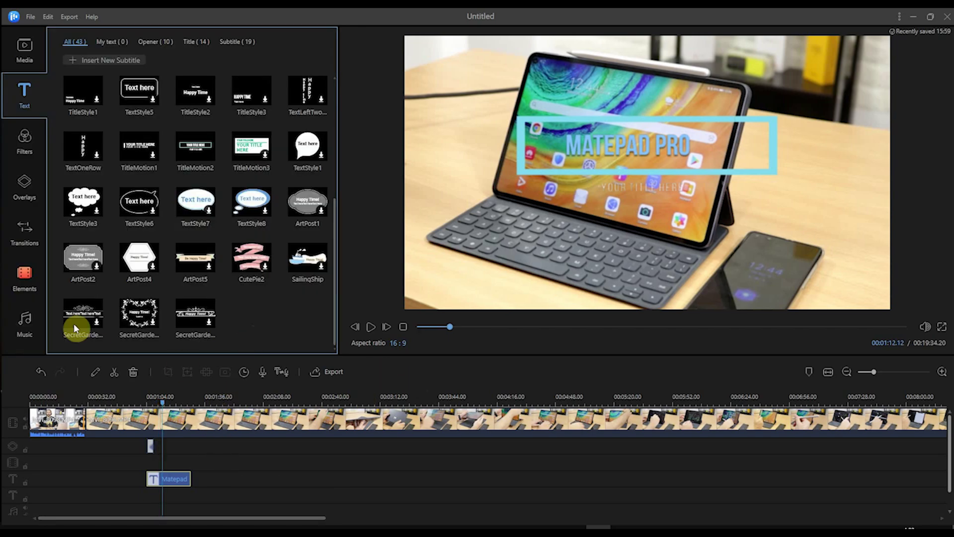
- Download the red-petal heart-shaped element, add it to the timeline at 00:03:18.06, and play it back
click(24, 273)
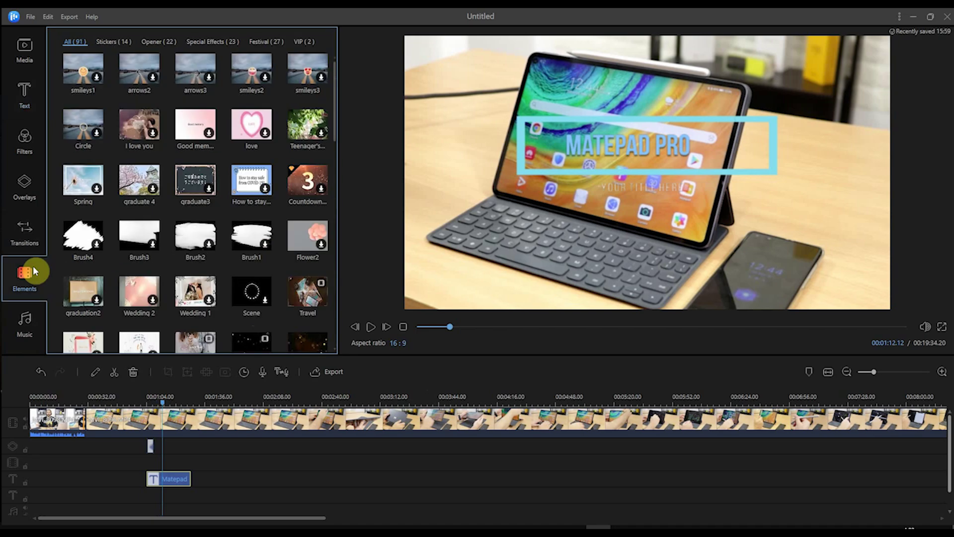
click(391, 396)
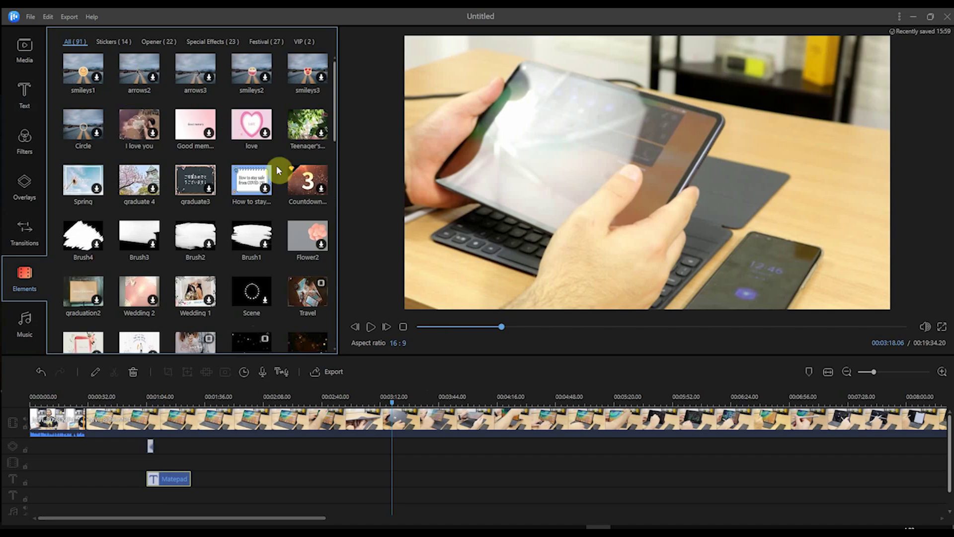
scroll(219, 205, down, 2)
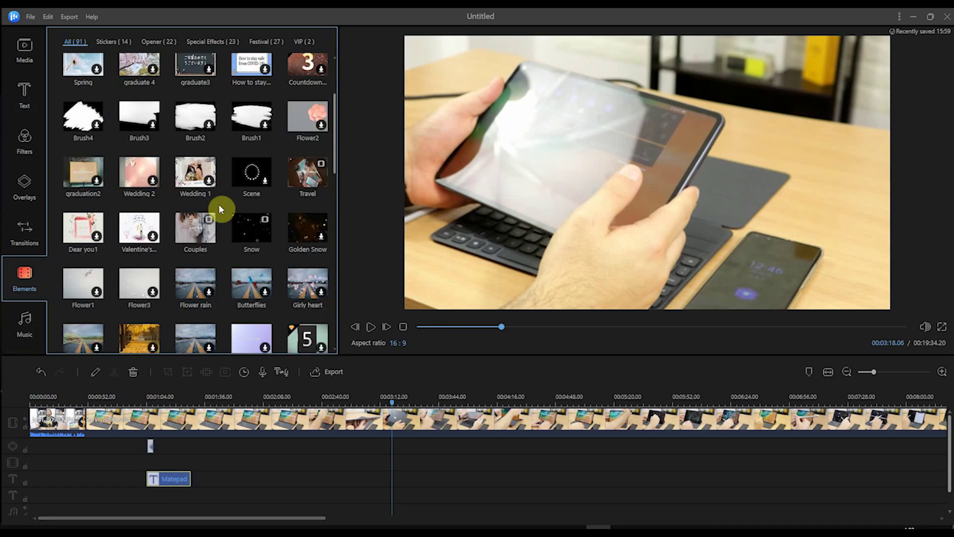
scroll(218, 203, down, 3)
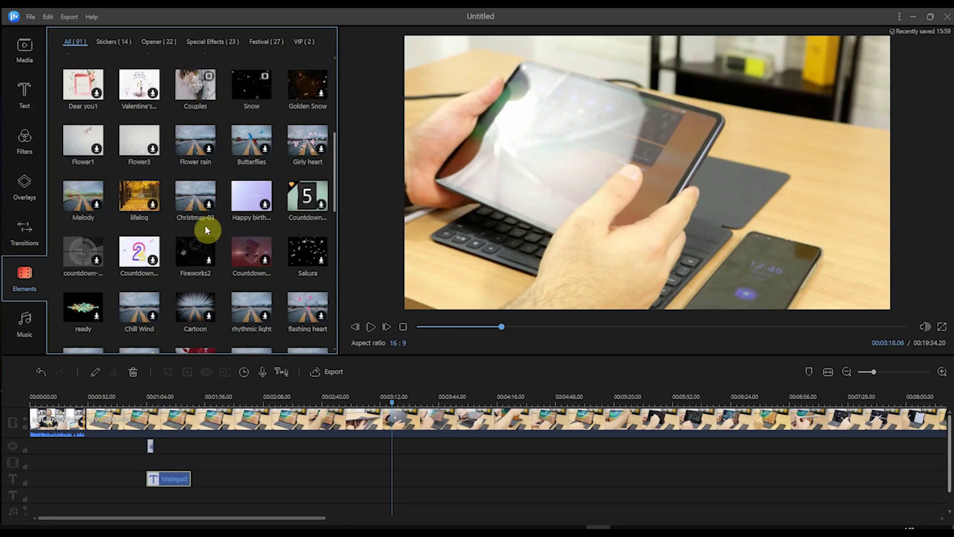
scroll(228, 222, down, 3)
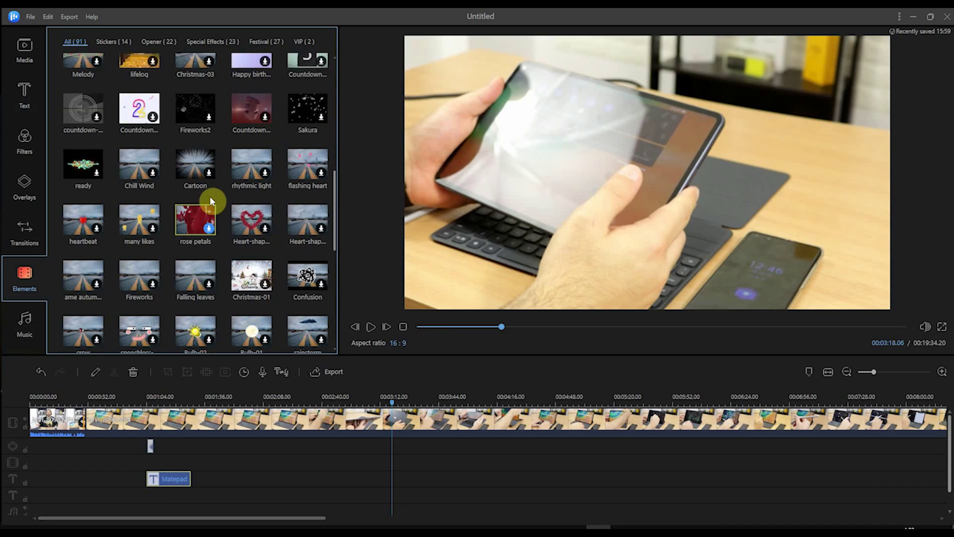
click(258, 238)
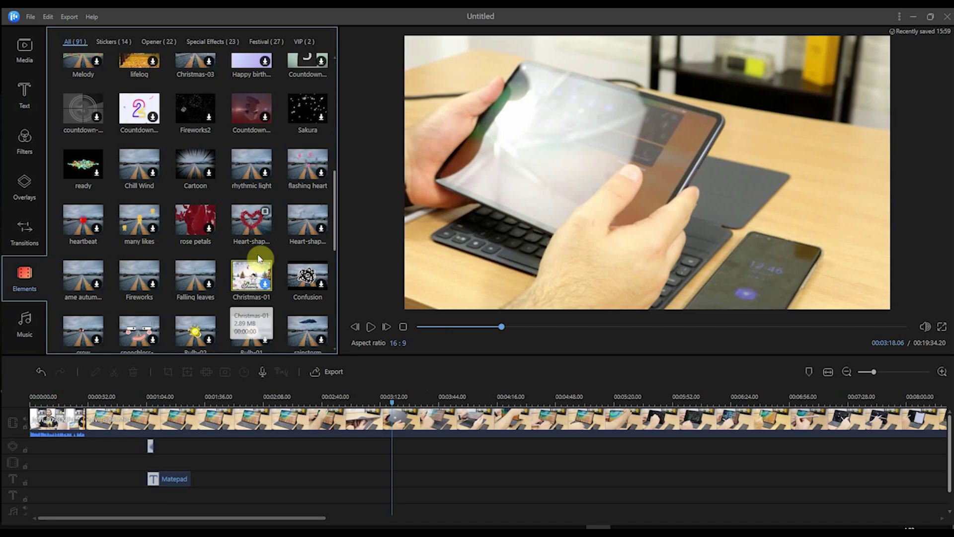
click(266, 228)
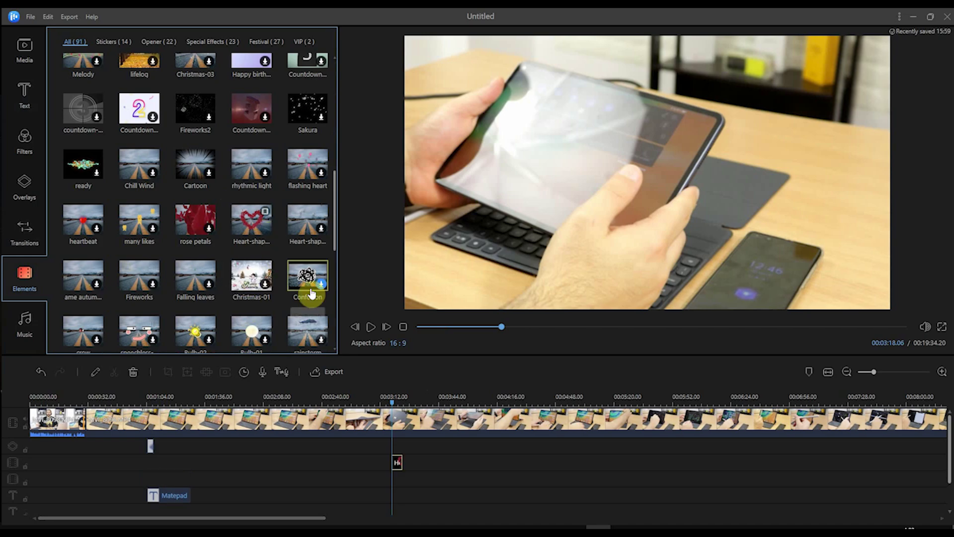
key(space)
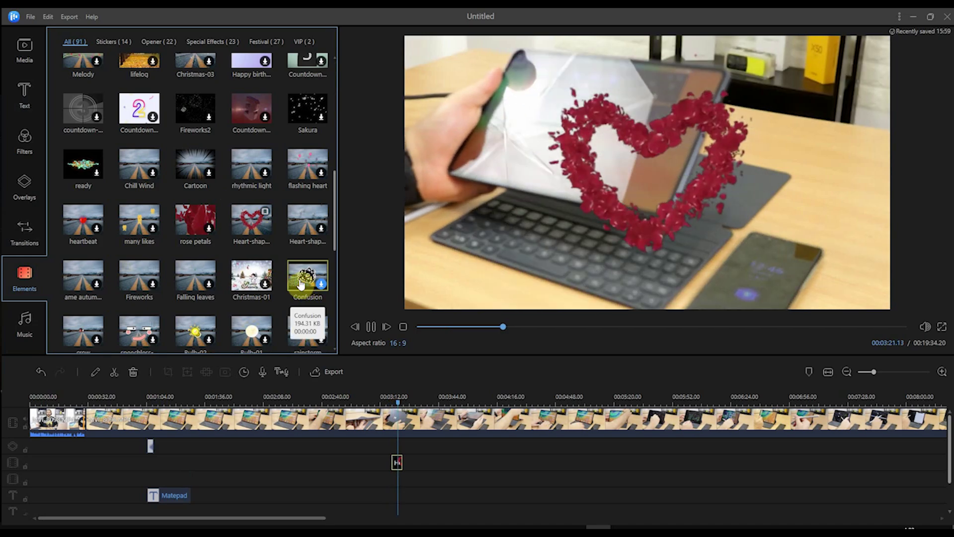
key(space)
- Browse the rest of the element library, including the Stickers and Opener categories
scroll(199, 275, up, 2)
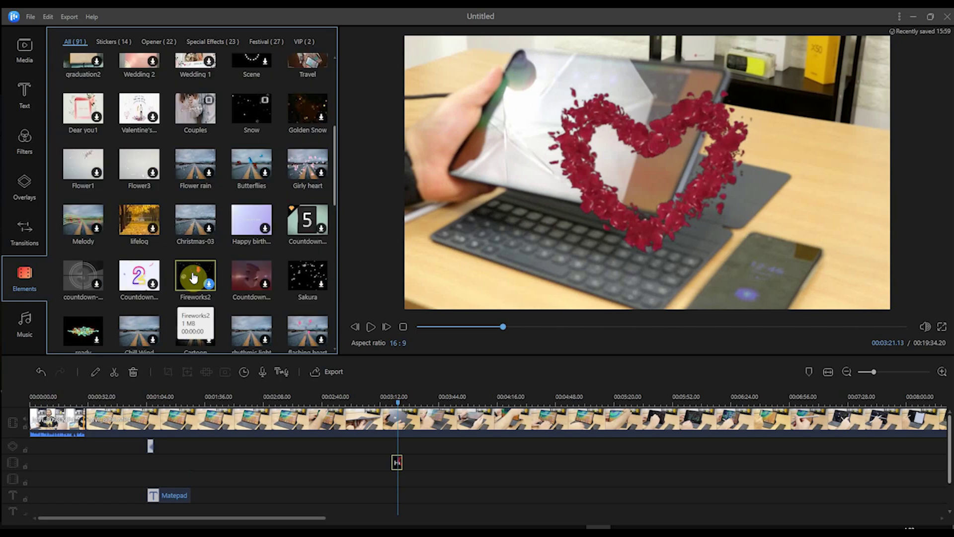
scroll(191, 273, down, 5)
scroll(186, 269, down, 1)
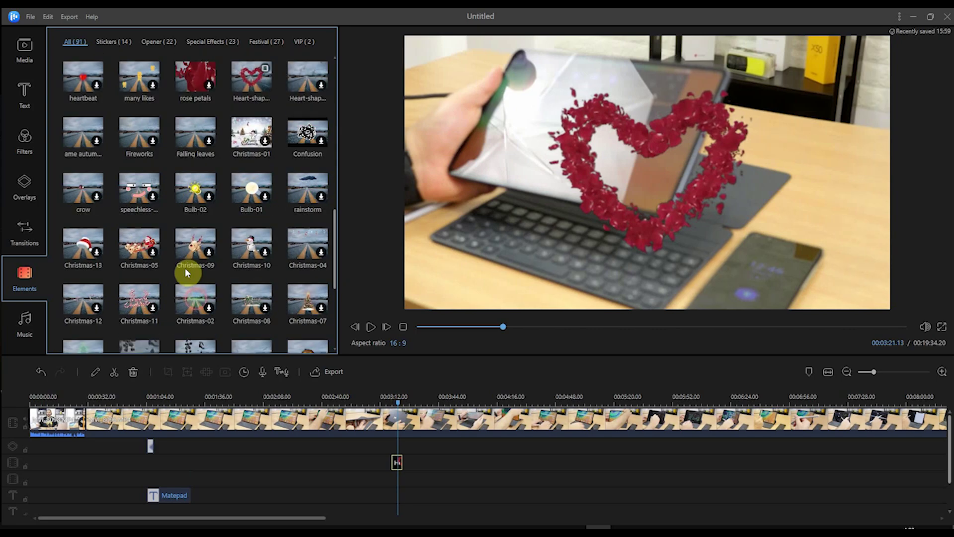
scroll(219, 239, down, 3)
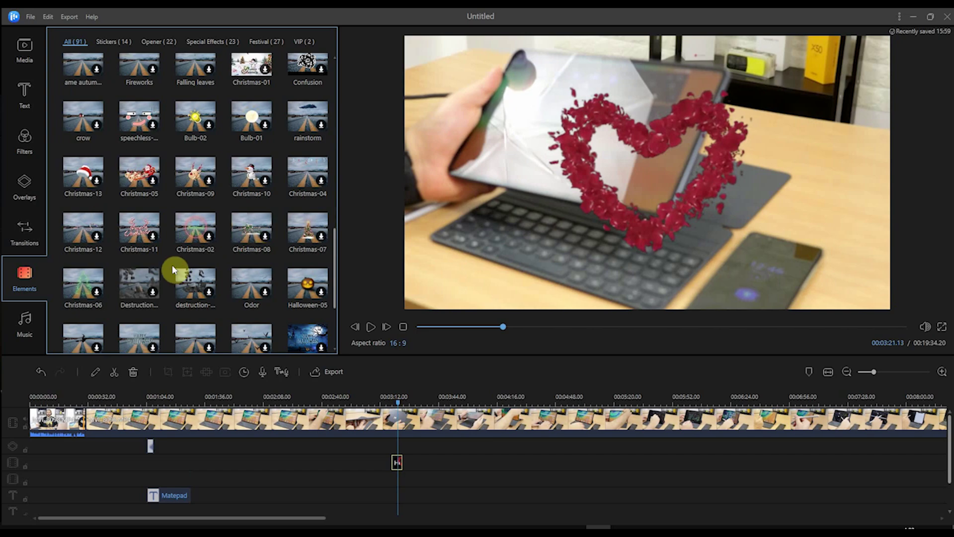
scroll(298, 287, up, 4)
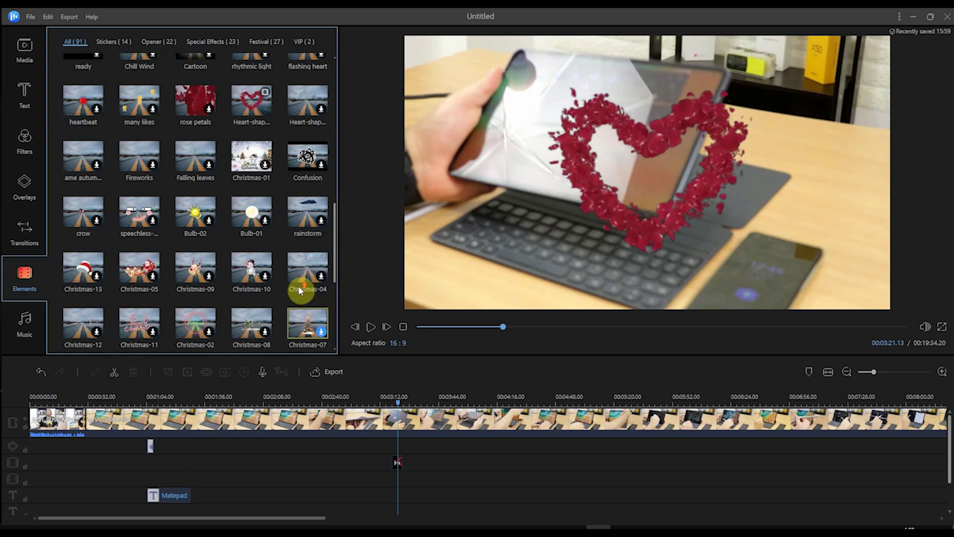
scroll(298, 287, up, 6)
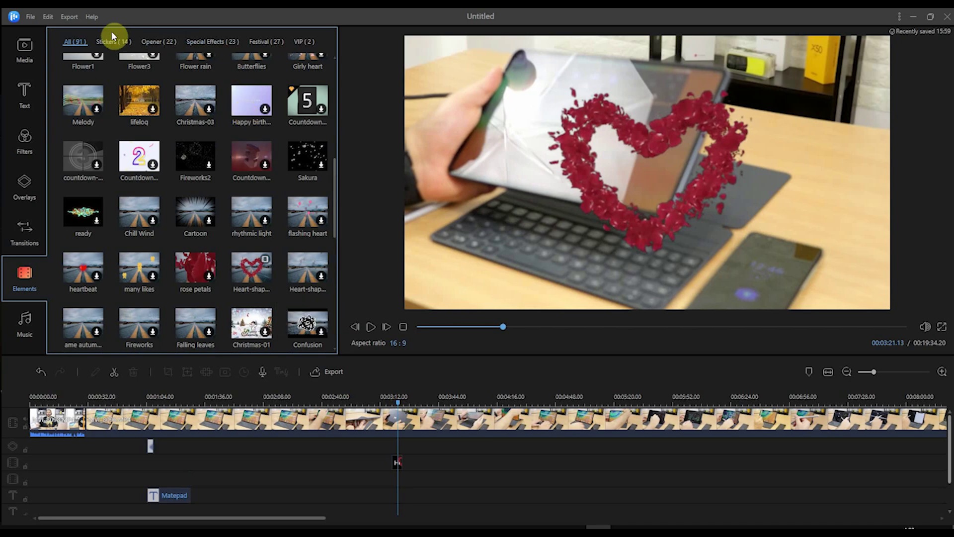
click(111, 43)
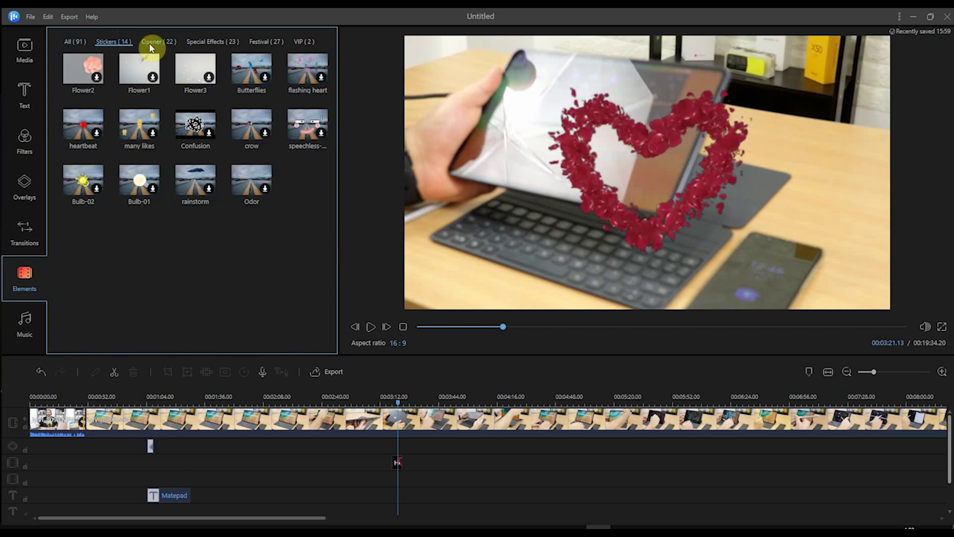
click(155, 43)
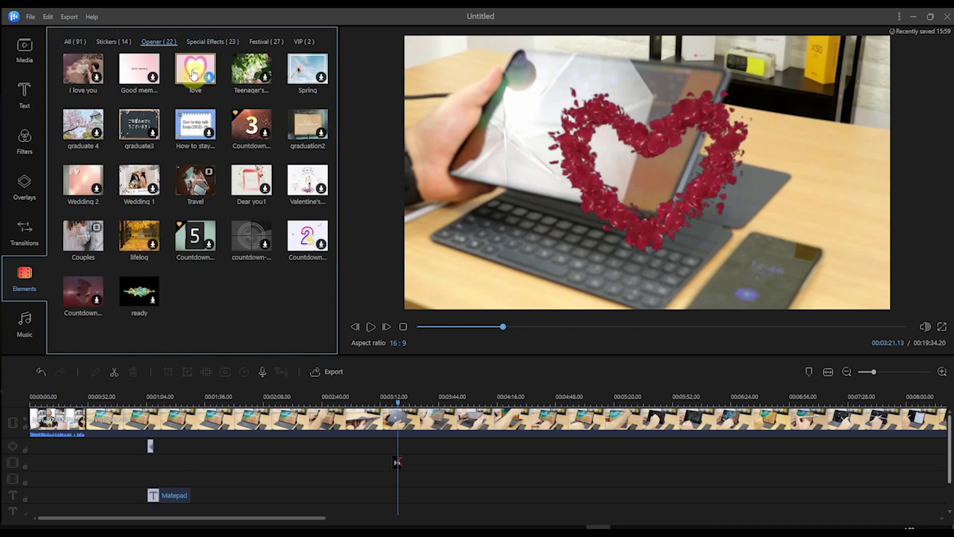
- Download the Flower rain special effect, add it to the timeline at 00:03:46.00, and play it back
click(204, 41)
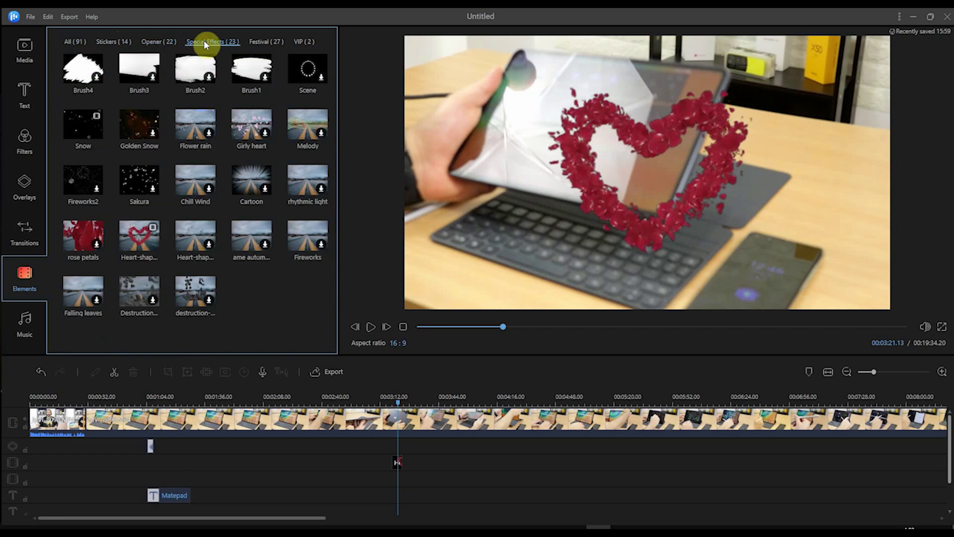
click(211, 135)
drag(208, 133, 427, 401)
click(442, 397)
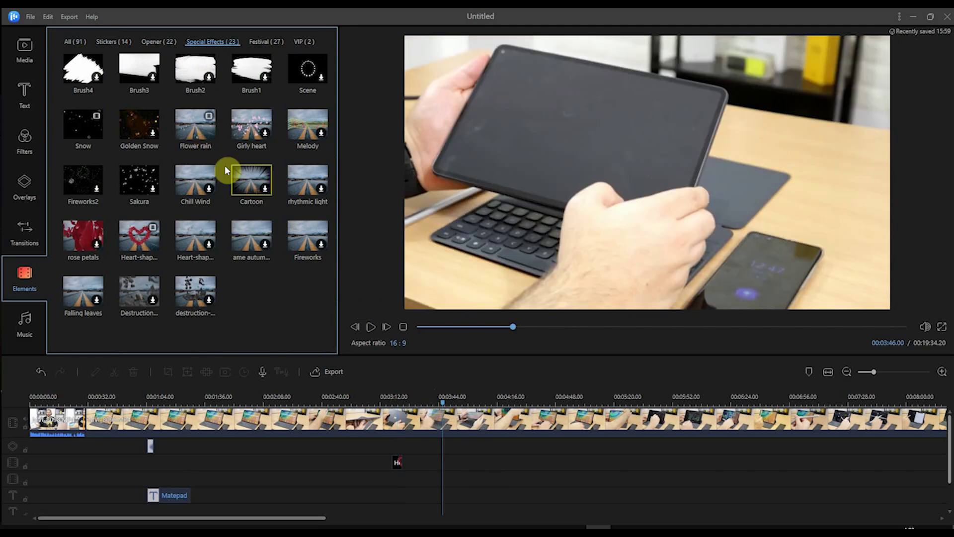
click(209, 134)
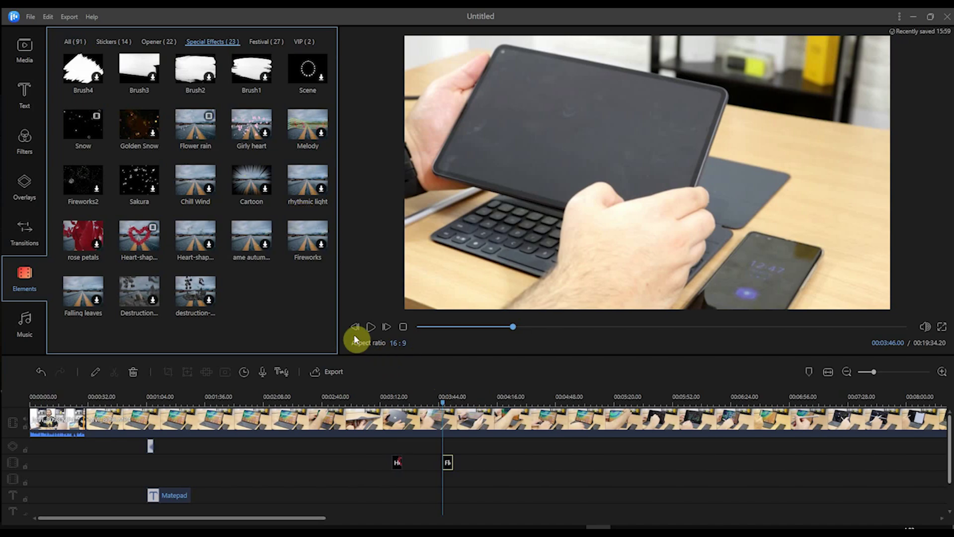
click(371, 328)
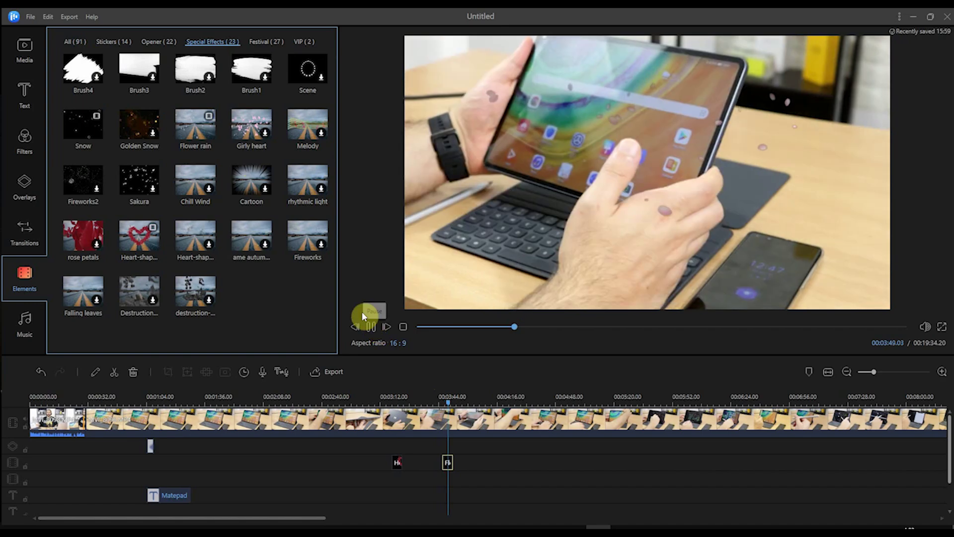
click(370, 326)
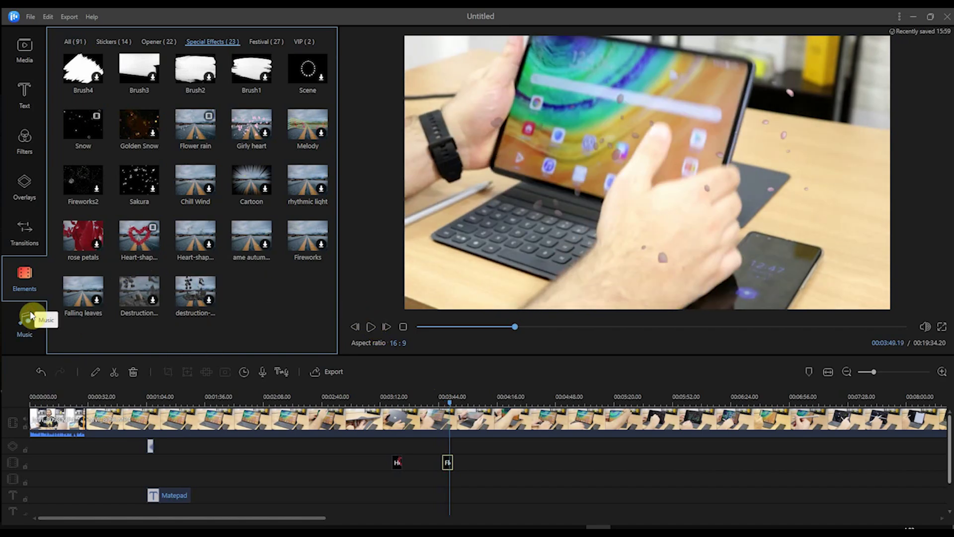
- Download the Annual party background2 music, add it to the timeline at 00:03:52.00, and play it back
click(30, 324)
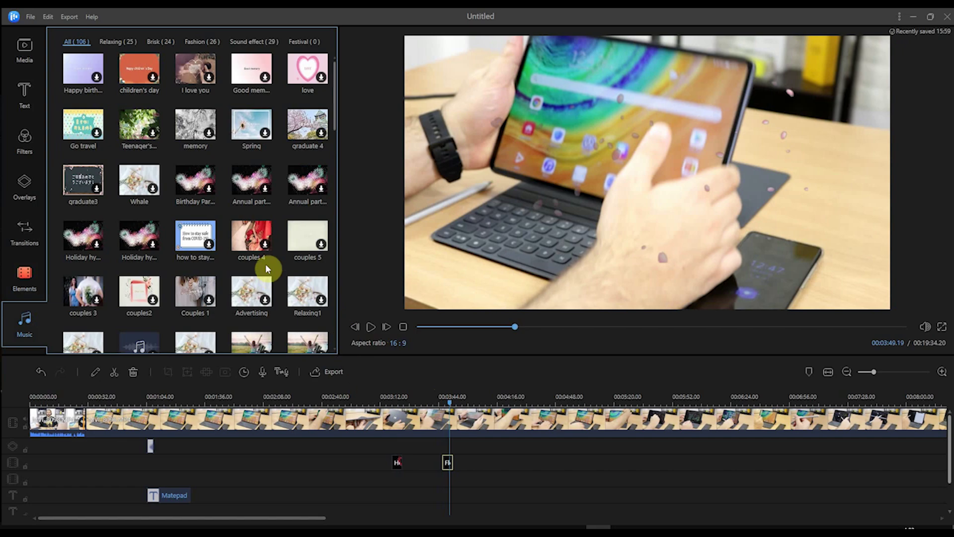
click(265, 189)
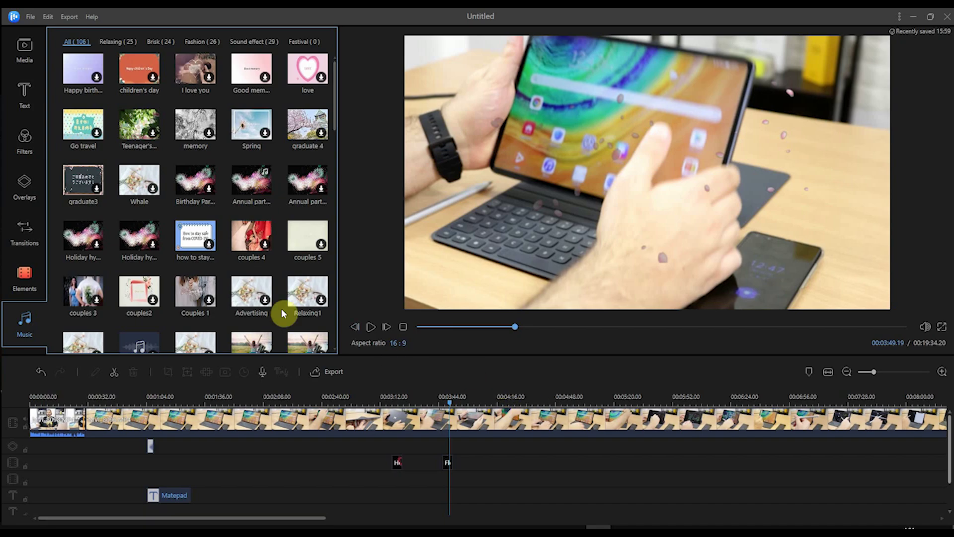
click(266, 191)
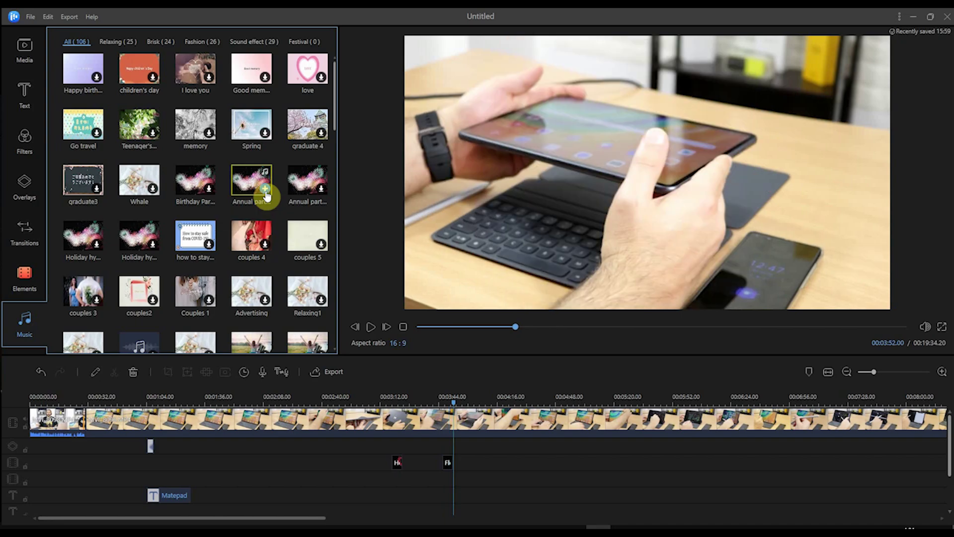
click(265, 189)
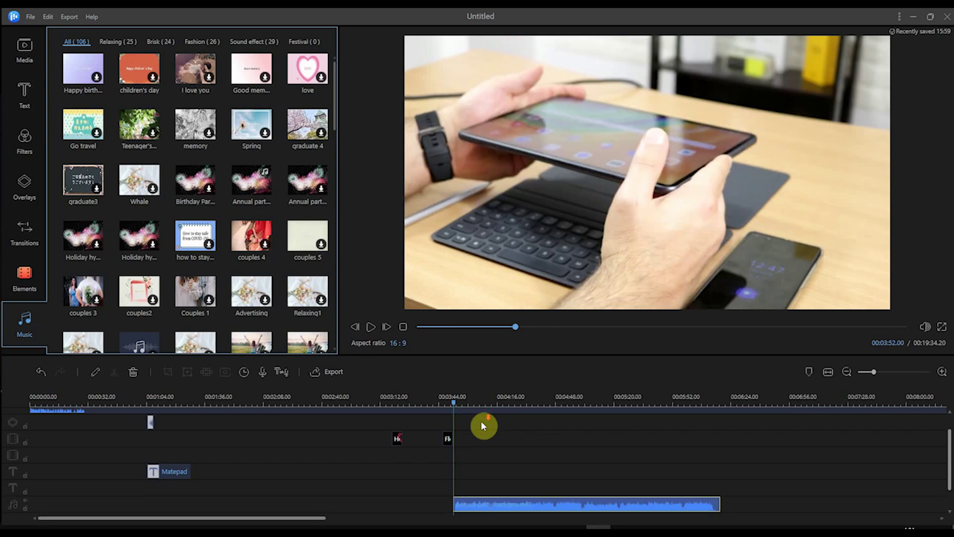
scroll(476, 447, down, 1)
key(space)
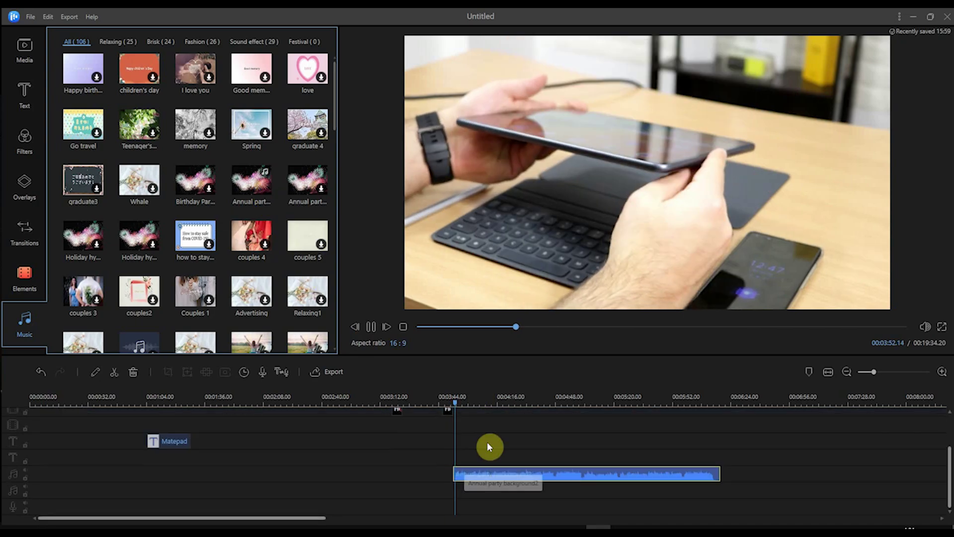
- Select Voice Enhancement for the Annual party background2 music clip and accept its audio settings
double_click(590, 473)
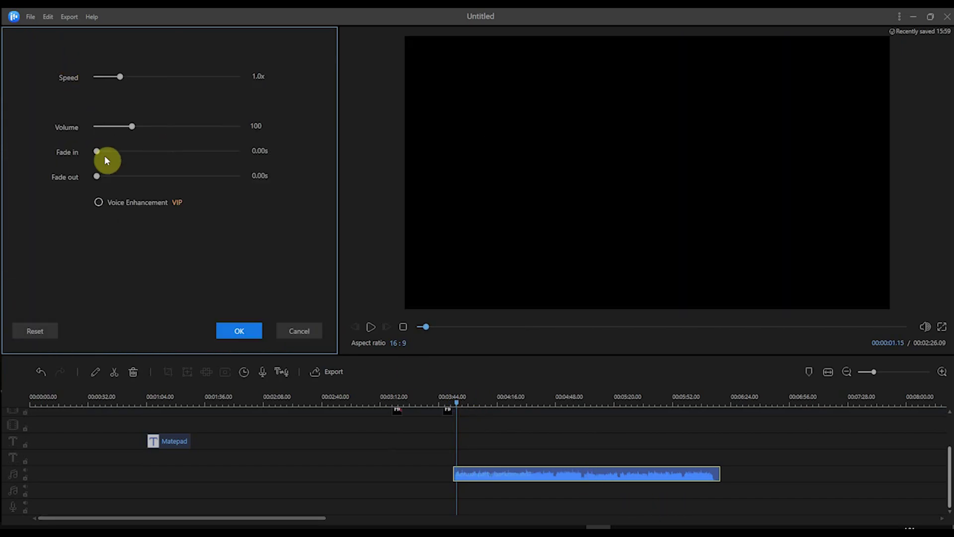
click(99, 202)
click(234, 332)
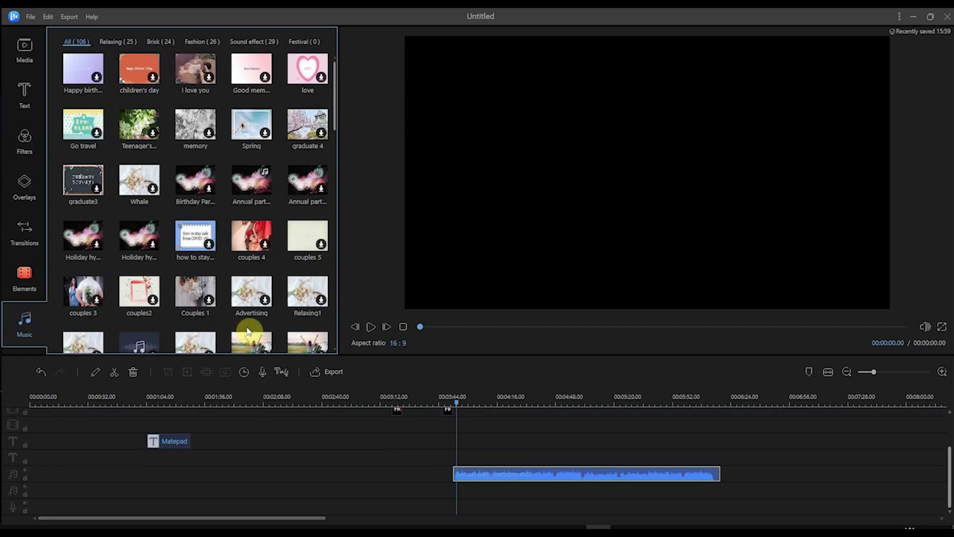
click(384, 326)
scroll(526, 444, up, 3)
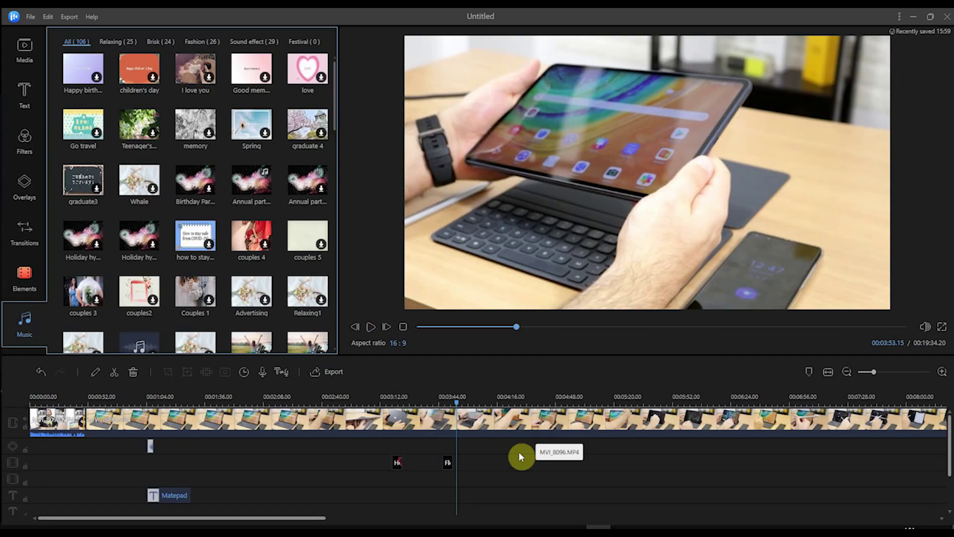
- Save the project as VideoEdit_1.ve in the Documents folder
scroll(496, 472, down, 3)
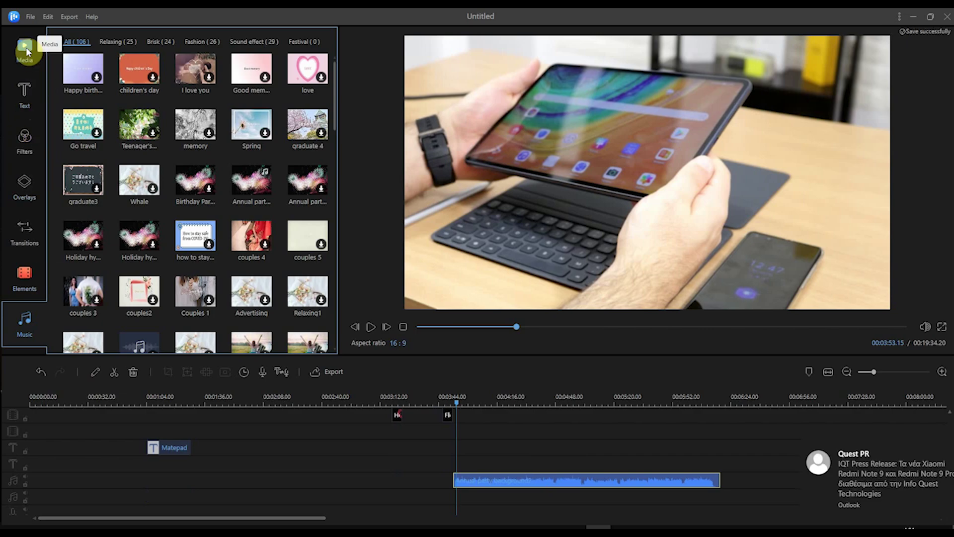
click(939, 452)
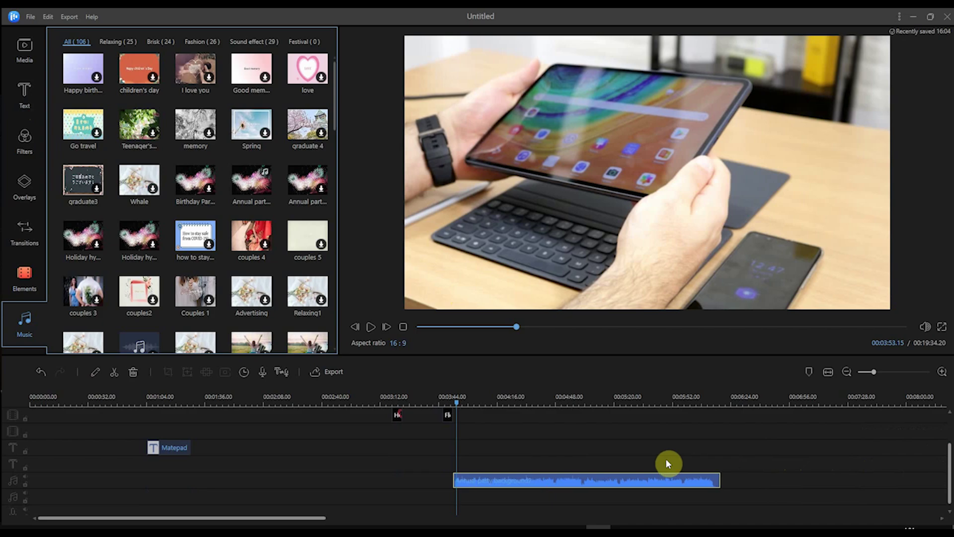
click(31, 21)
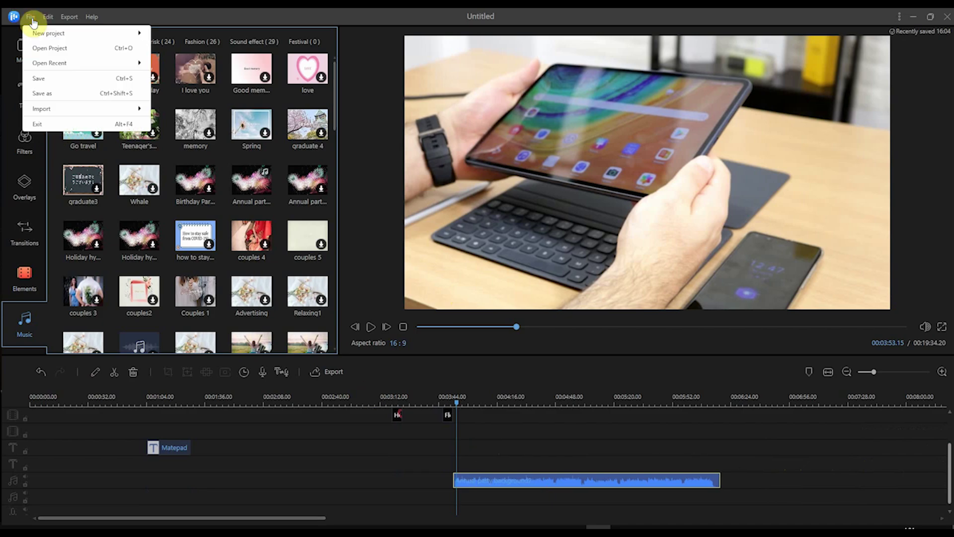
click(41, 78)
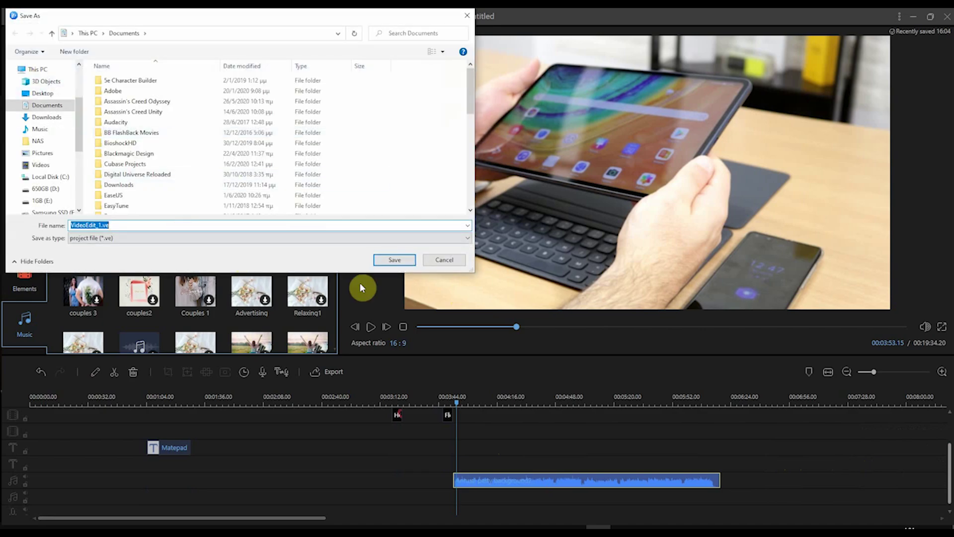
click(403, 262)
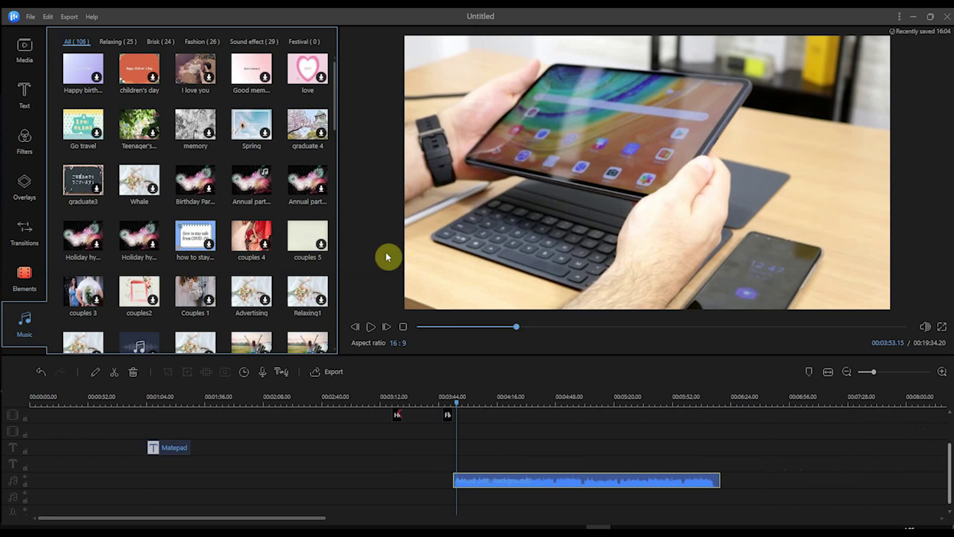
- Open the export settings, review the video and audio formats, and choose YouTube as the target video platform
click(331, 373)
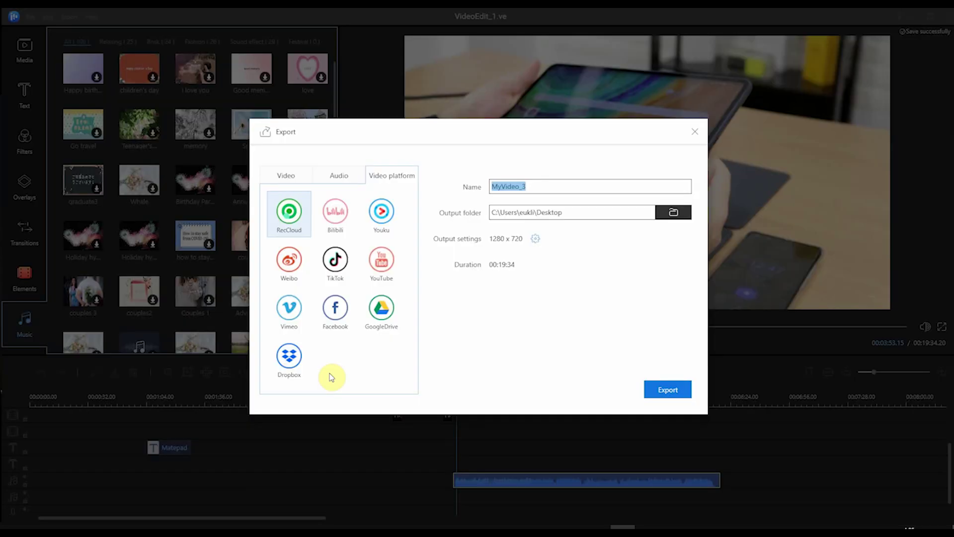
click(331, 376)
click(293, 180)
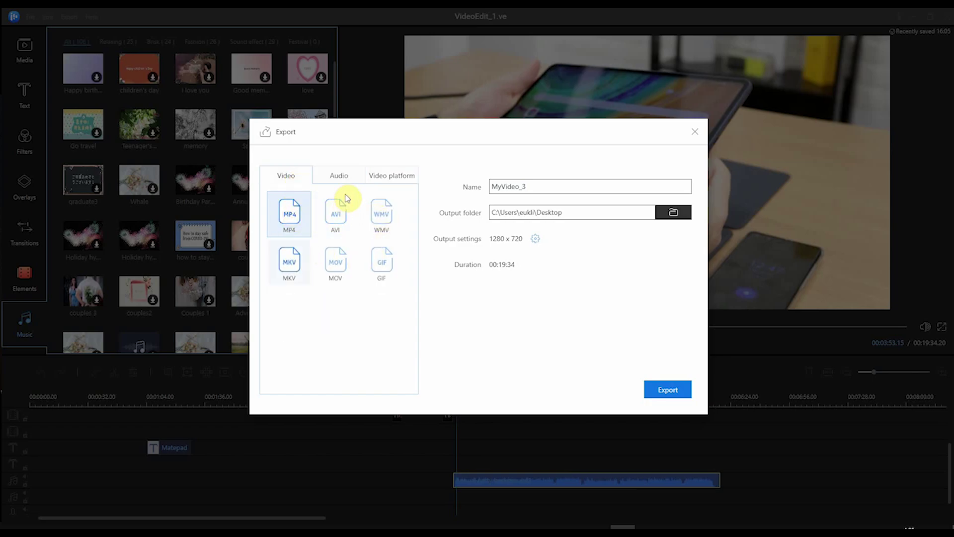
click(339, 178)
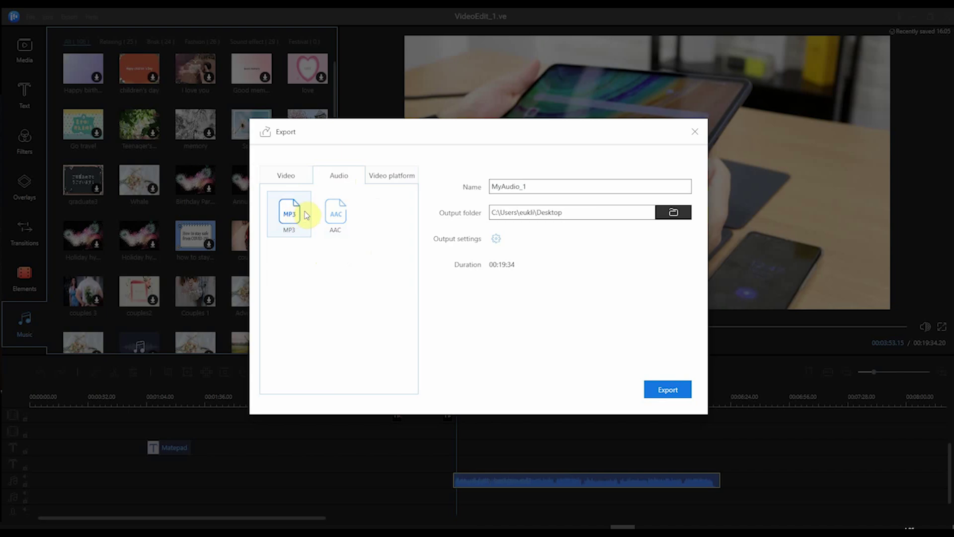
key(ctrl+Tab)
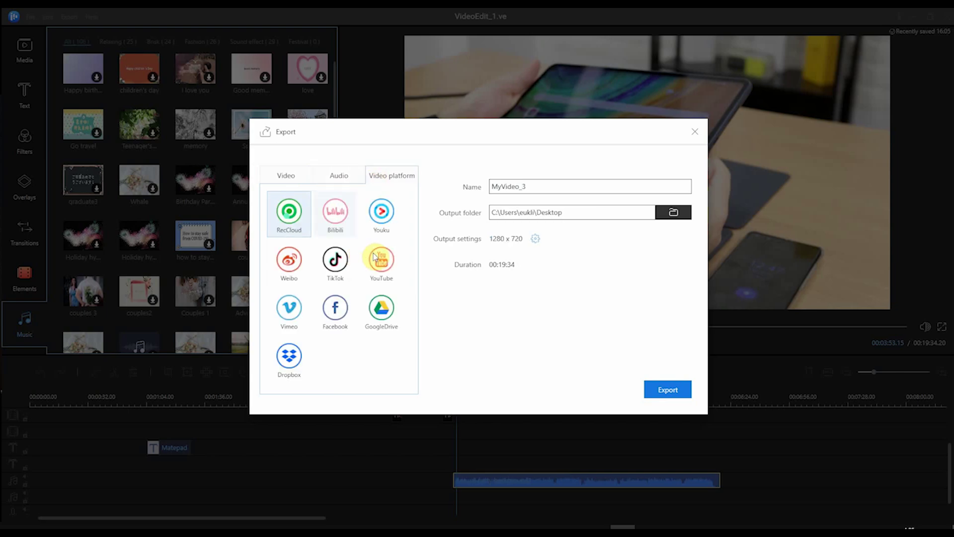
click(382, 258)
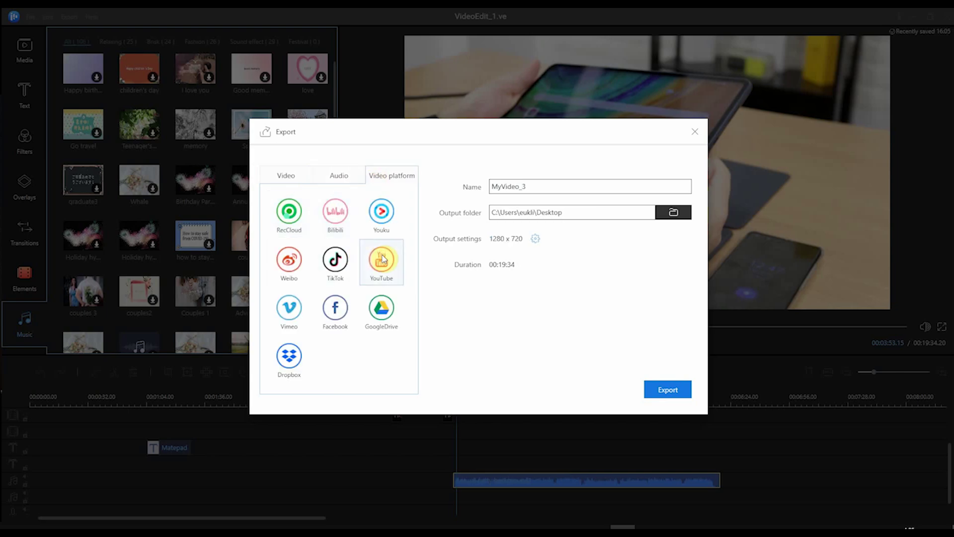
- Open the output settings for the YouTube export and set the resolution to 1920 x 1080
click(537, 240)
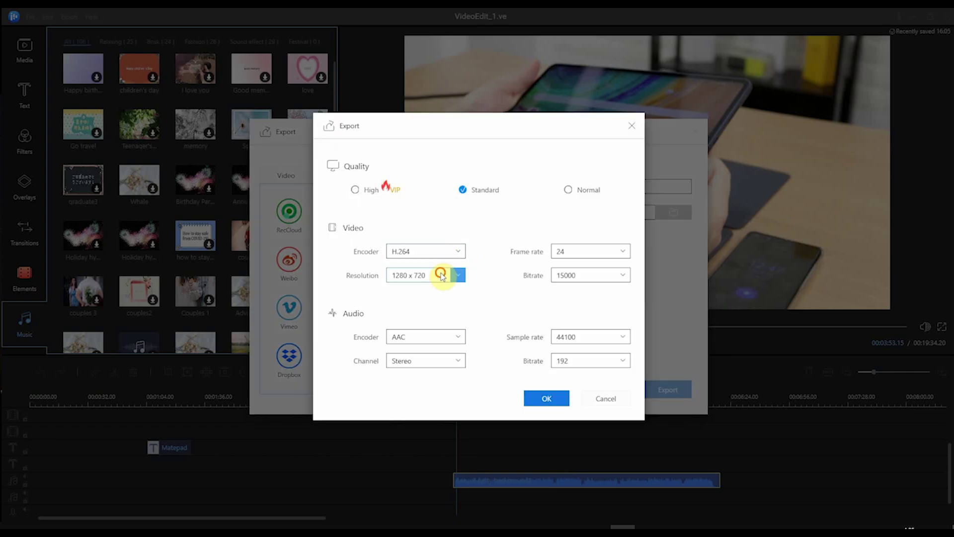
click(458, 275)
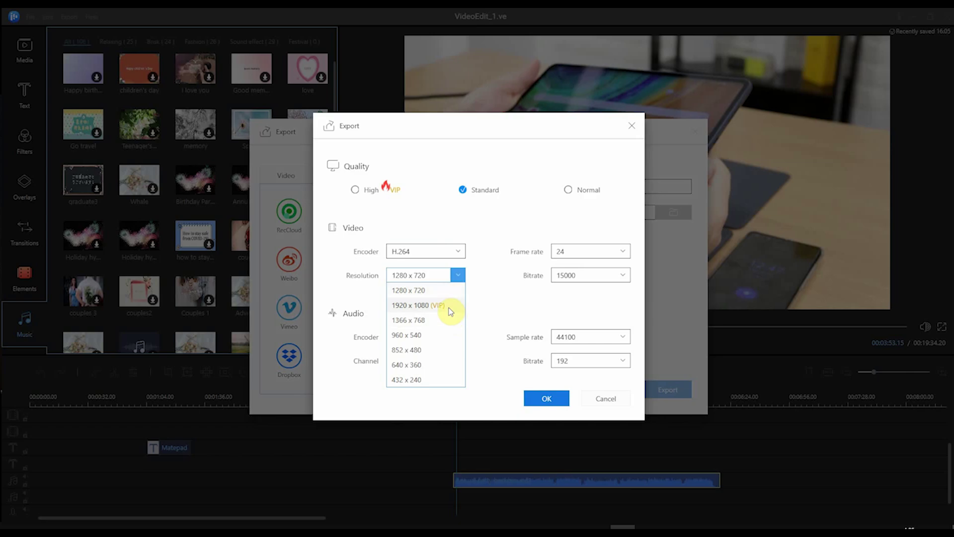
click(449, 307)
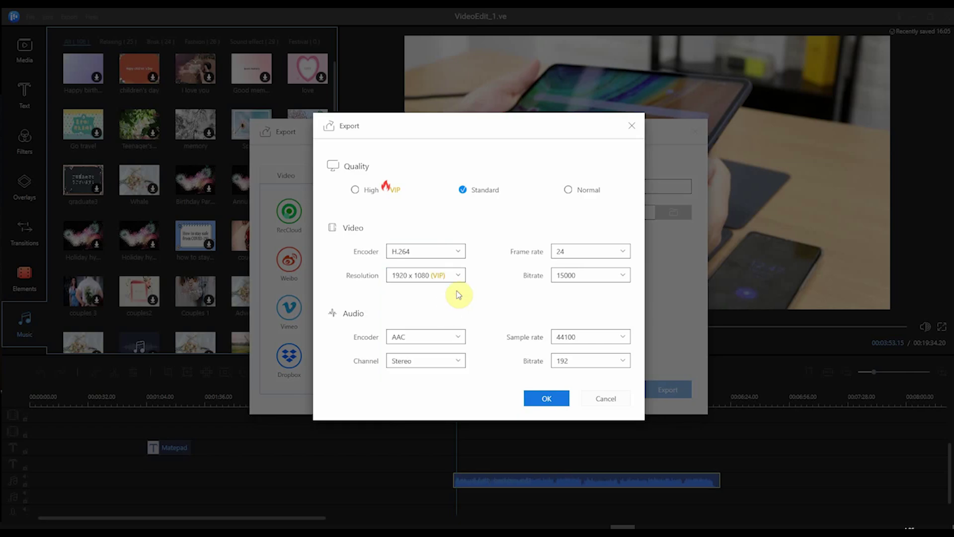
click(458, 274)
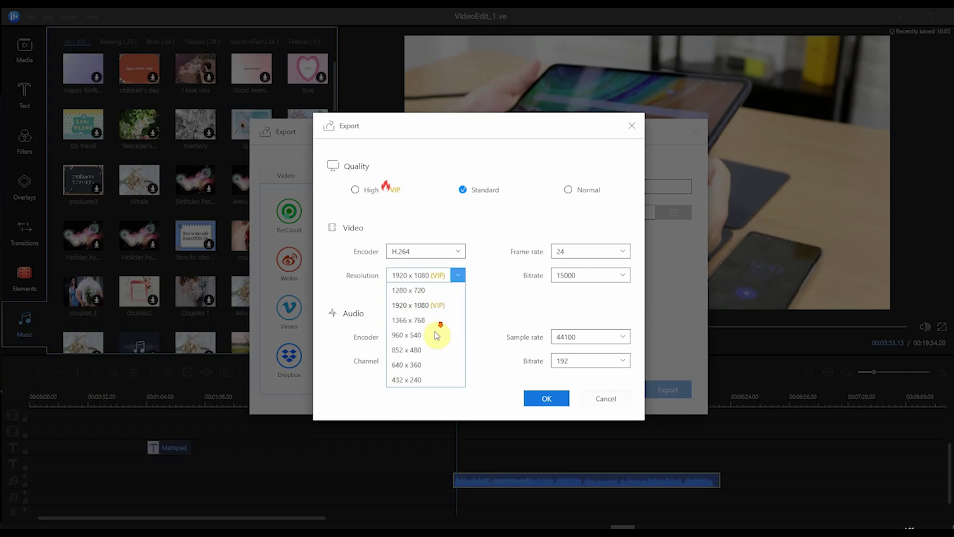
click(436, 306)
- Switch the video encoder to MPEG4 and back to H.264
click(452, 254)
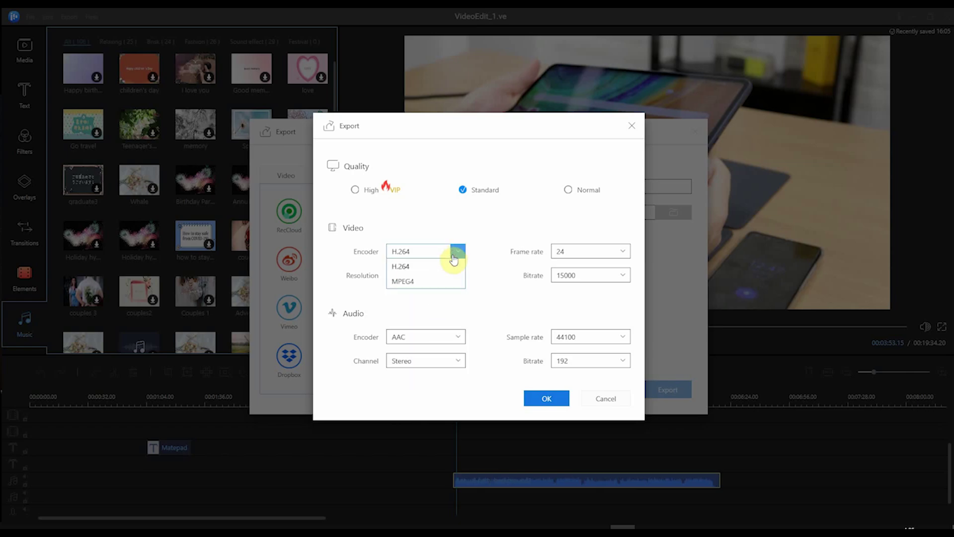
click(461, 277)
click(460, 276)
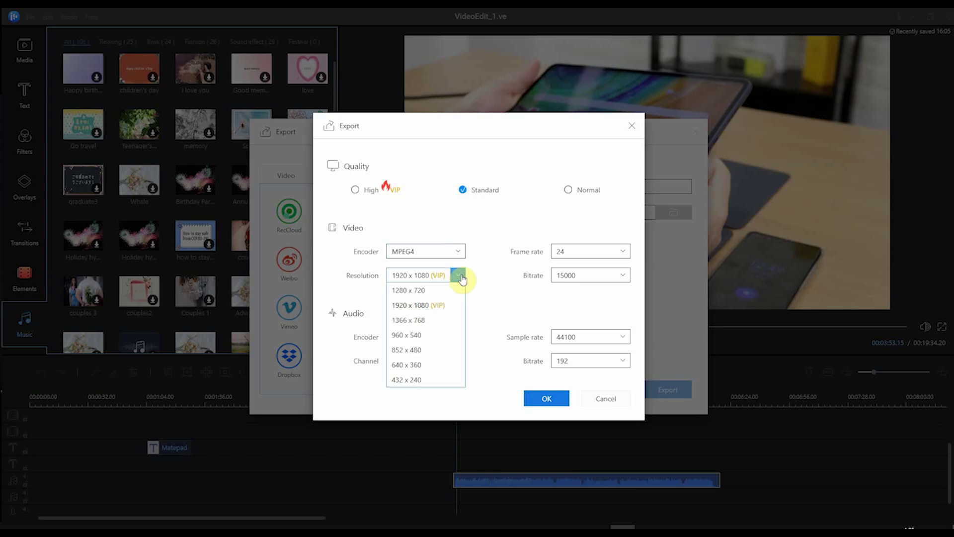
click(461, 262)
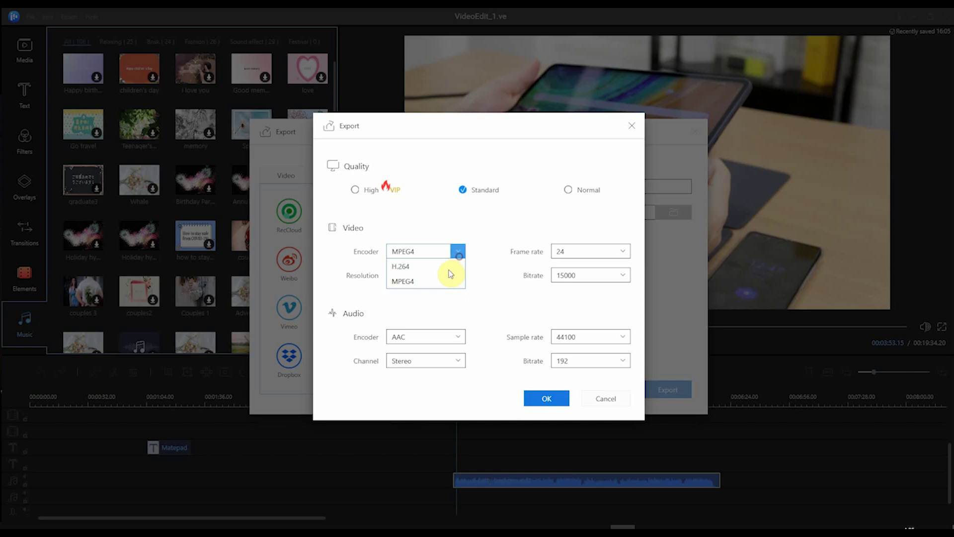
click(444, 267)
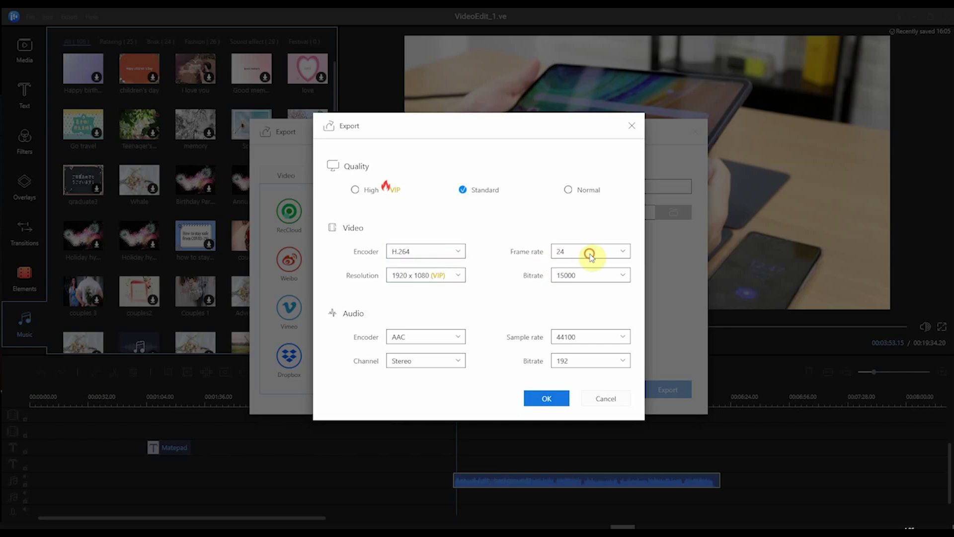
- Set the video frame rate to 30 and the video bitrate to 40000, and check the audio encoder options
click(616, 254)
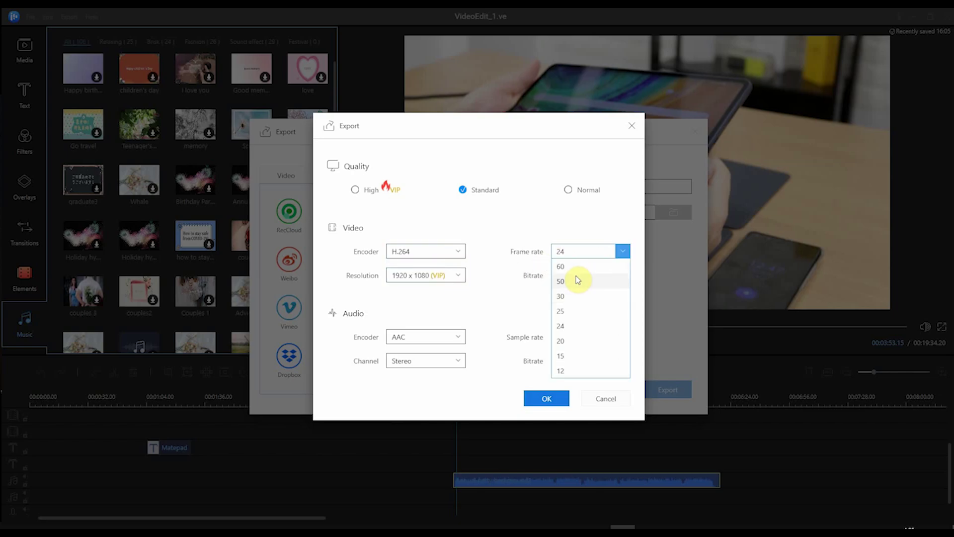
click(581, 298)
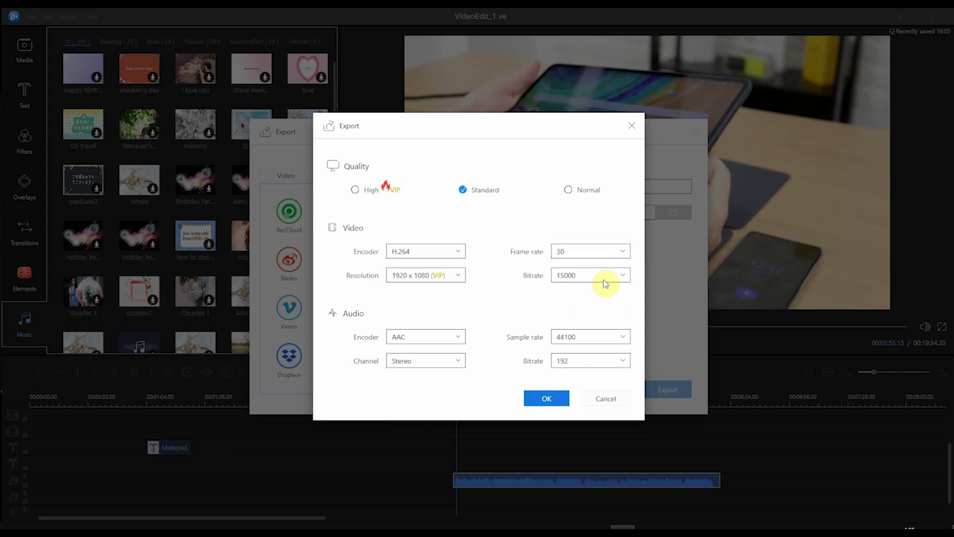
click(622, 275)
scroll(600, 319, up, 1)
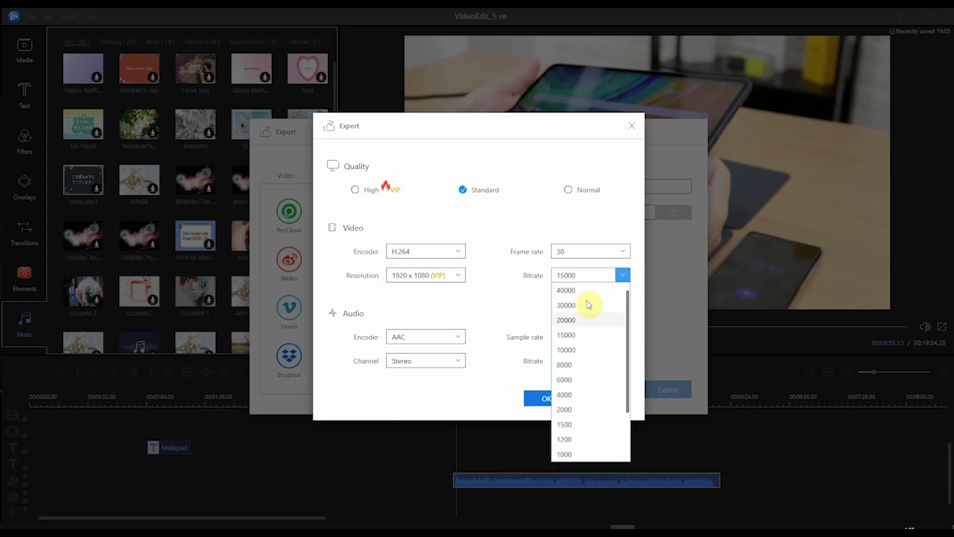
click(514, 327)
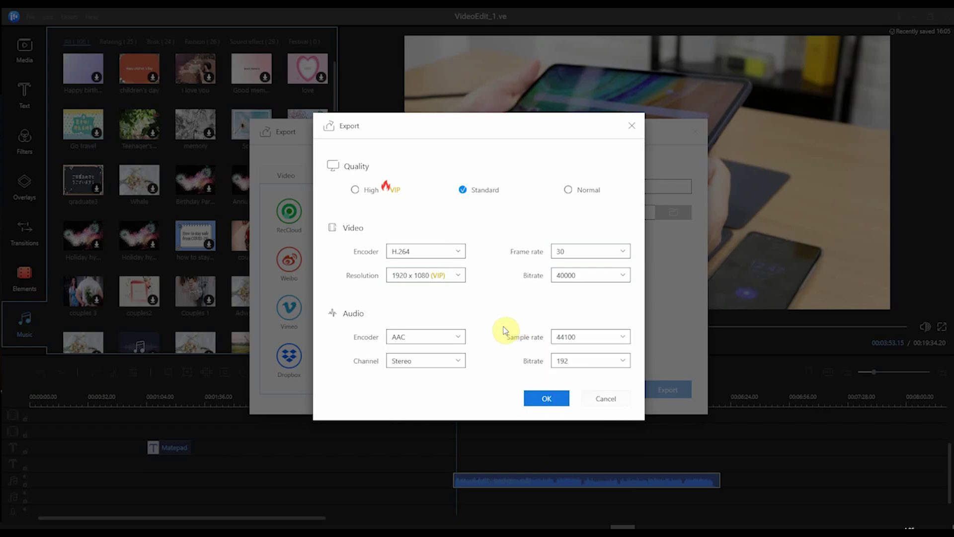
click(459, 339)
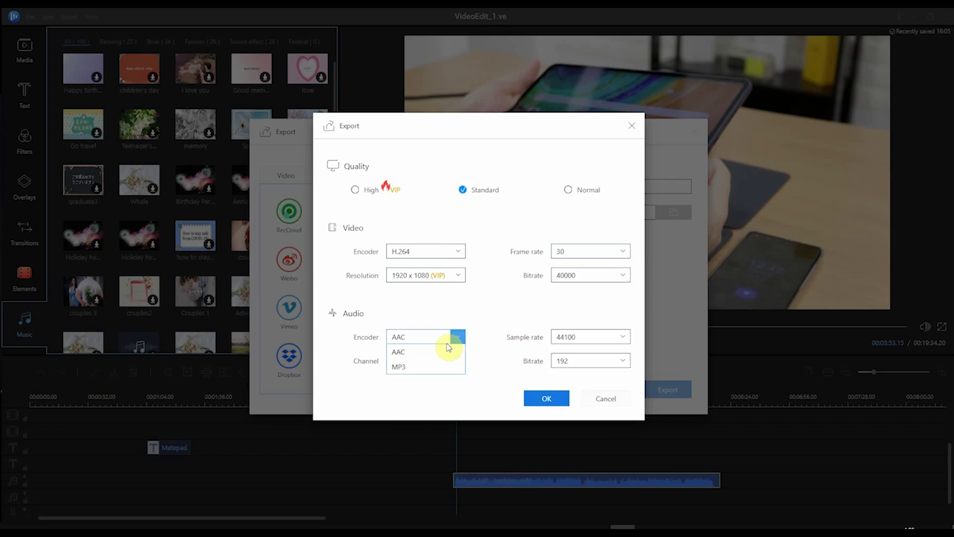
click(474, 307)
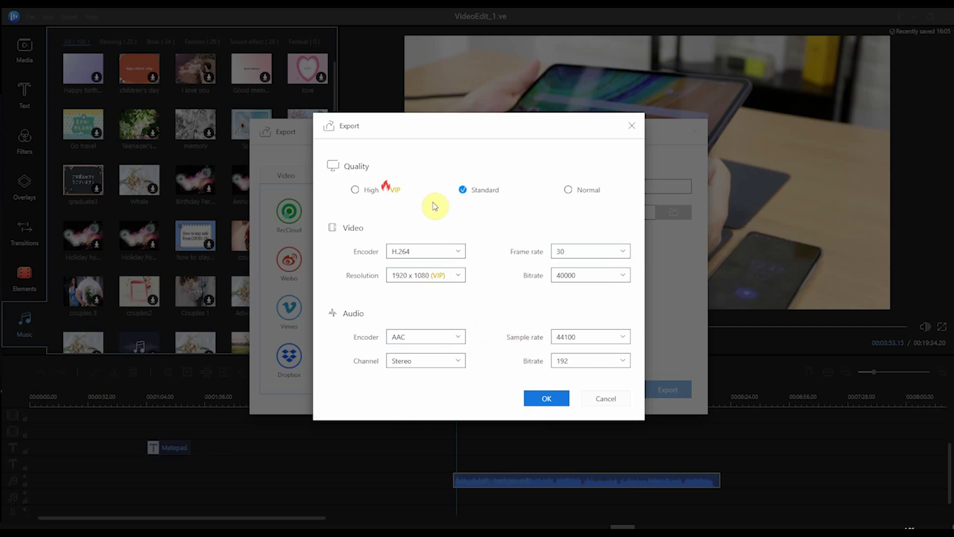
- Select the High quality preset, accept the output settings, and start exporting the video as MyVideo_3 to the Desktop
click(357, 196)
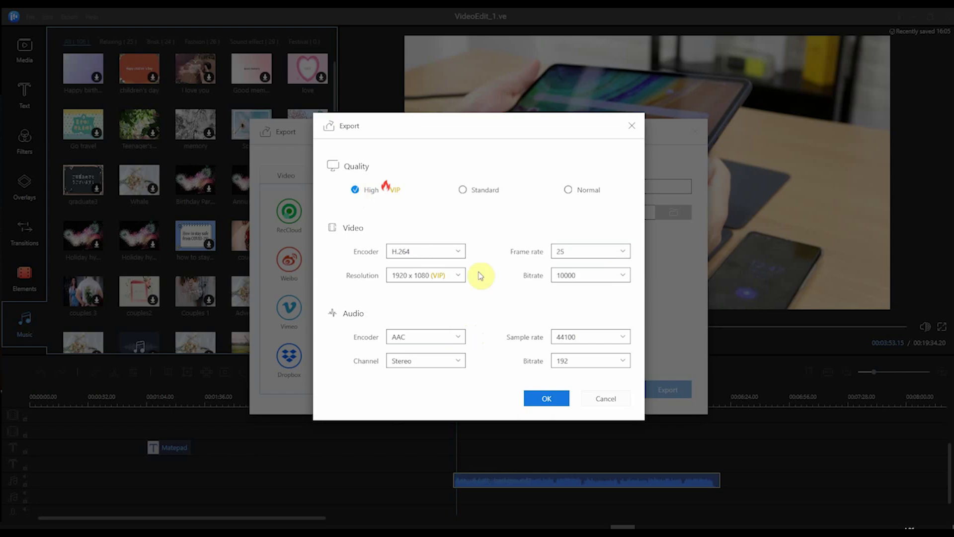
click(535, 399)
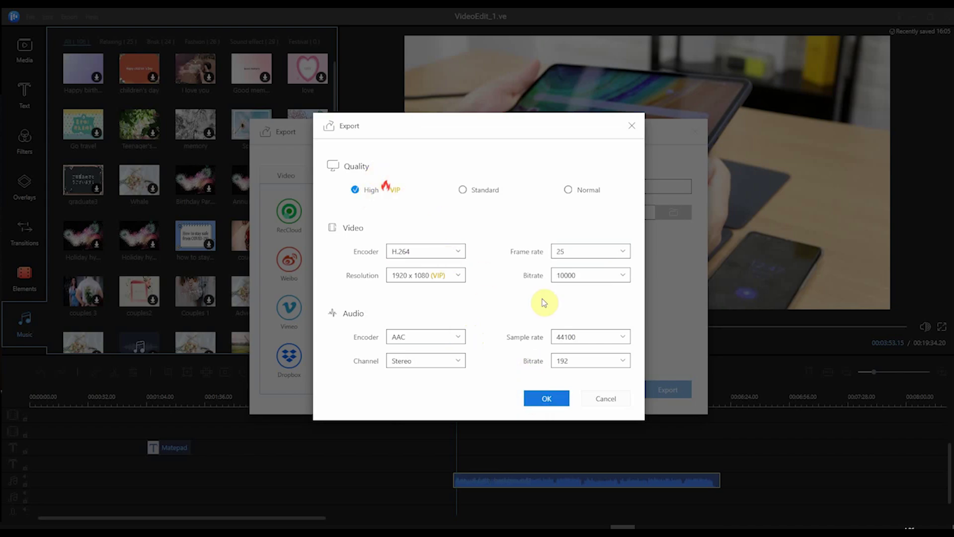
click(549, 396)
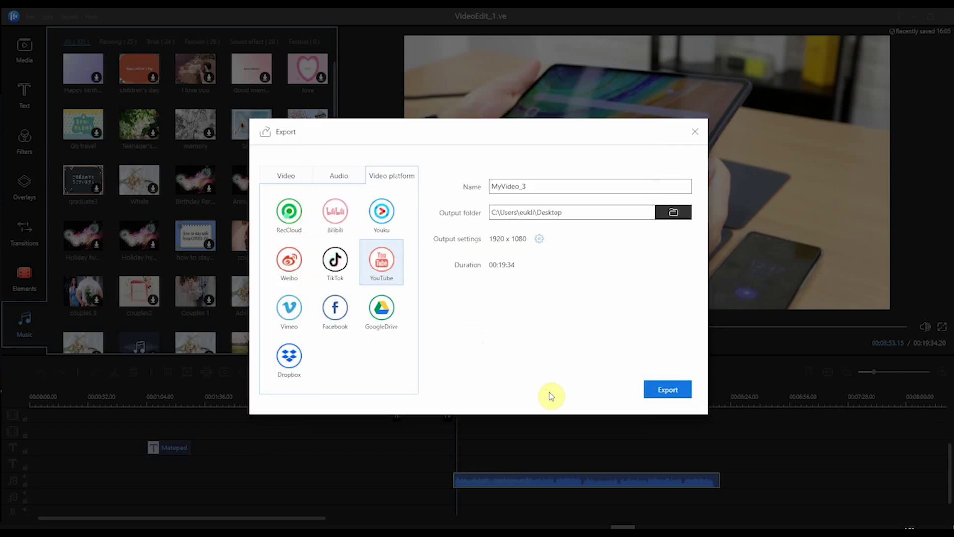
click(663, 387)
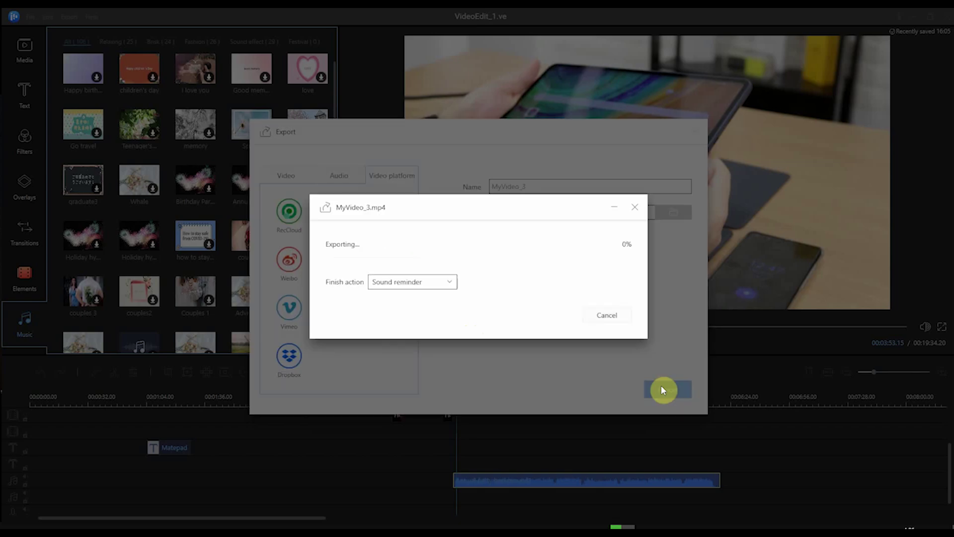